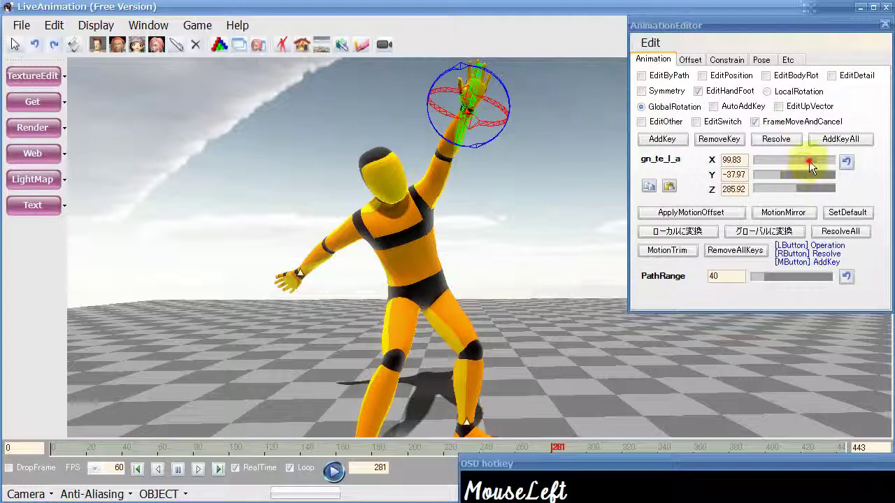
Step: Set the raised left hand's global rotation to X 41.67 and Y -15.00, and convert its motion to local coordinates in LocalRotation mode
left_click_drag(809, 161, 783, 168)
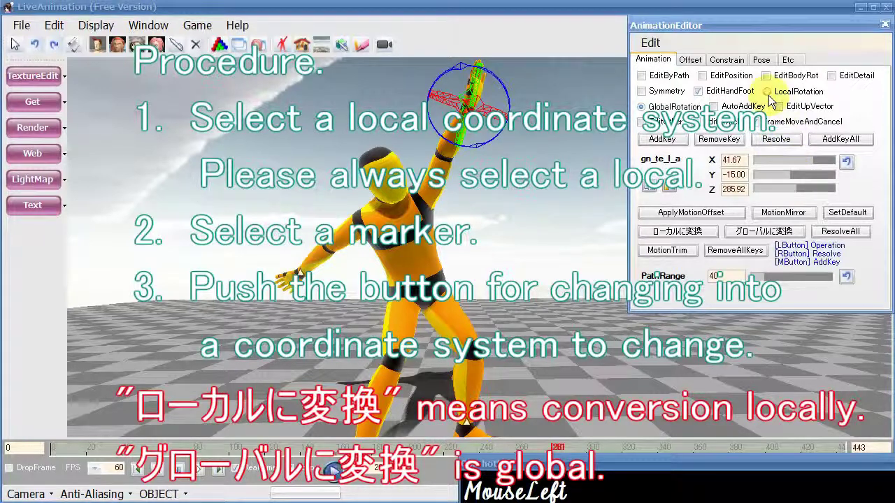
left_click(768, 92)
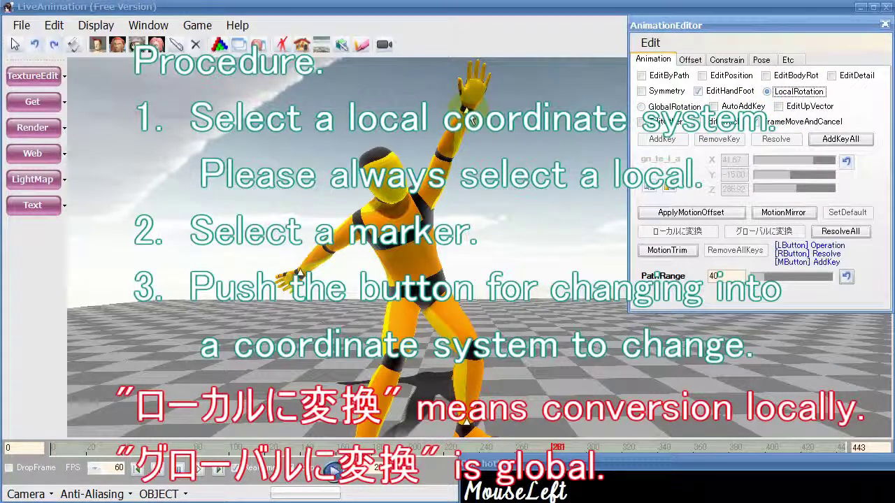
left_click(472, 119)
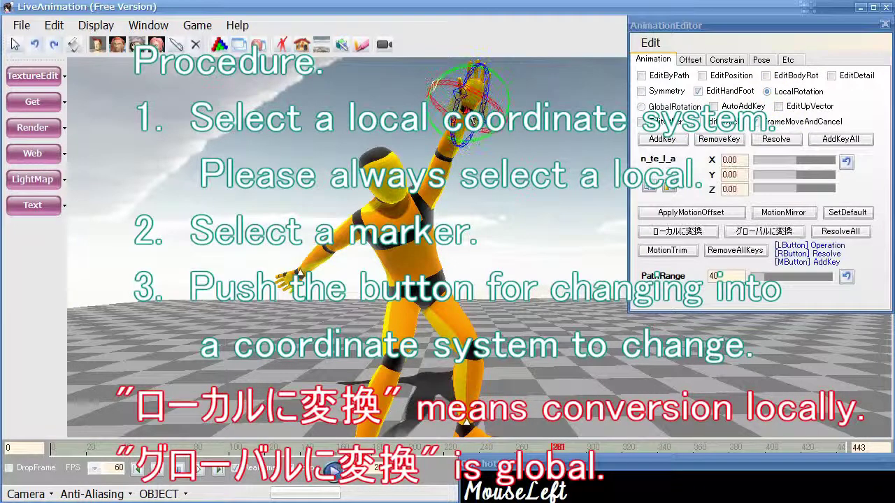
left_click(703, 239)
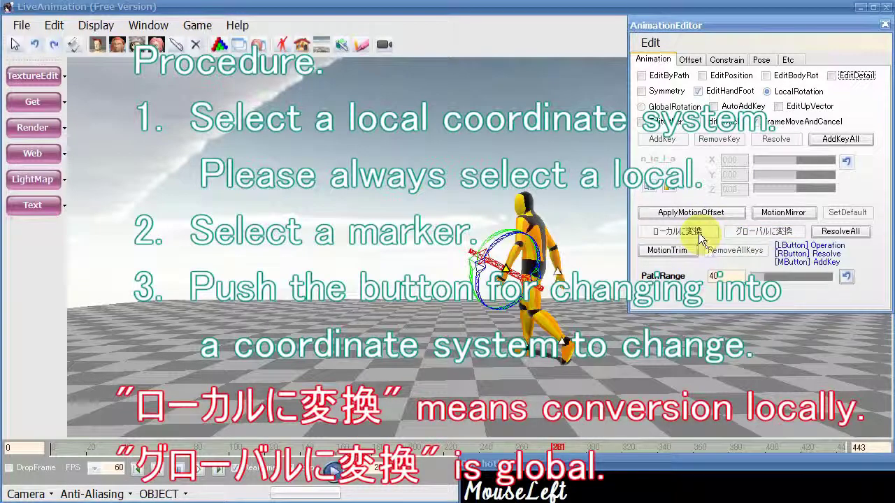
Step: Reselect the converted left hand marker and adjust its rotation on the local axes
key("Down")
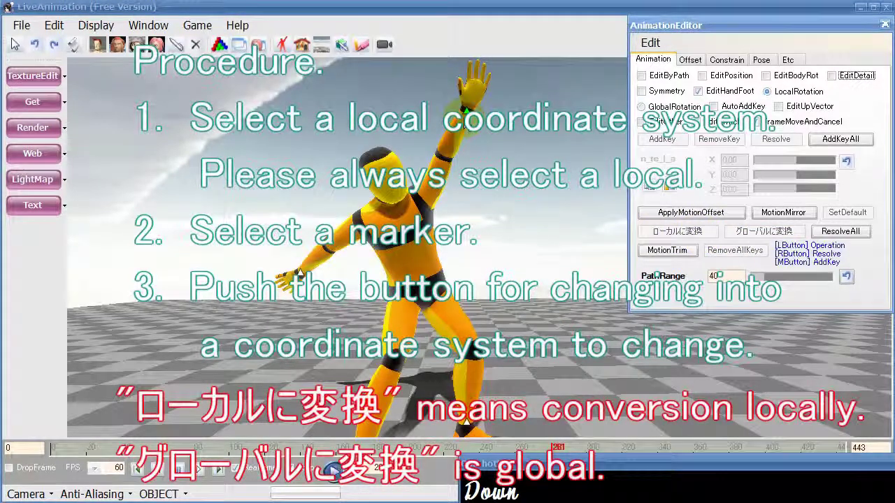
left_click(466, 112)
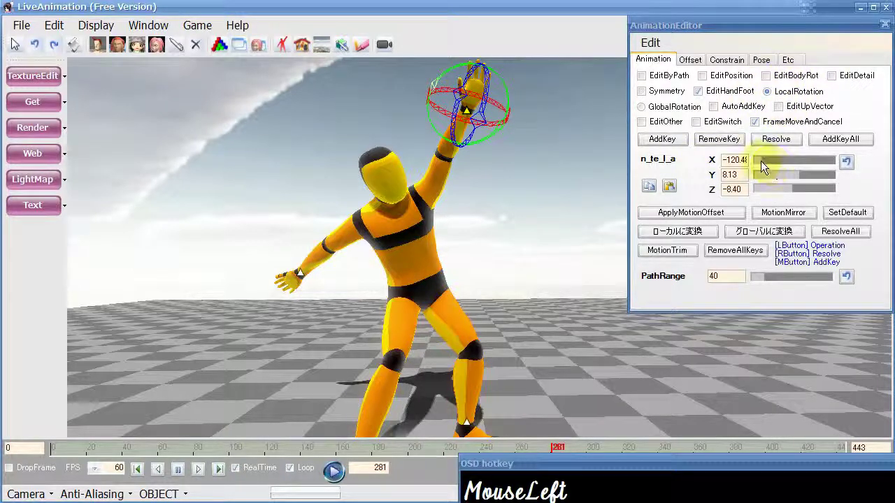
left_click_drag(761, 161, 808, 177)
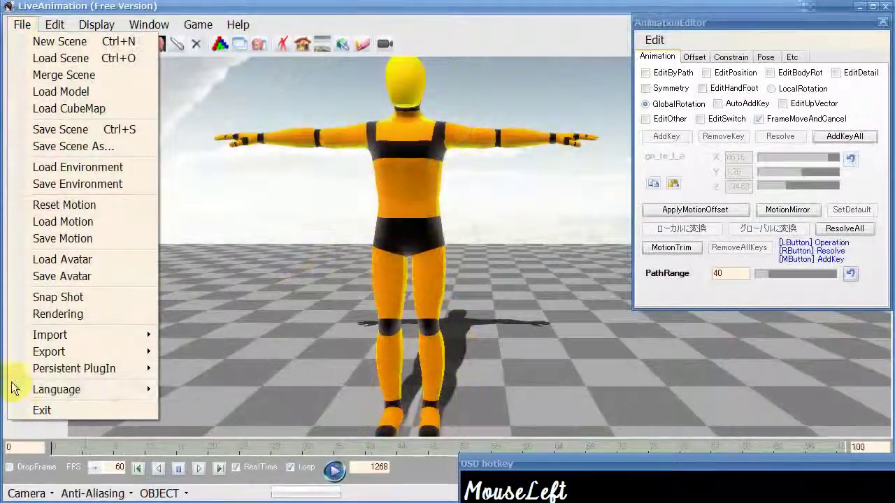
Step: Import the MikuMikuDance motion file MyDance.vmd in VMD format
mouse_move(44, 343)
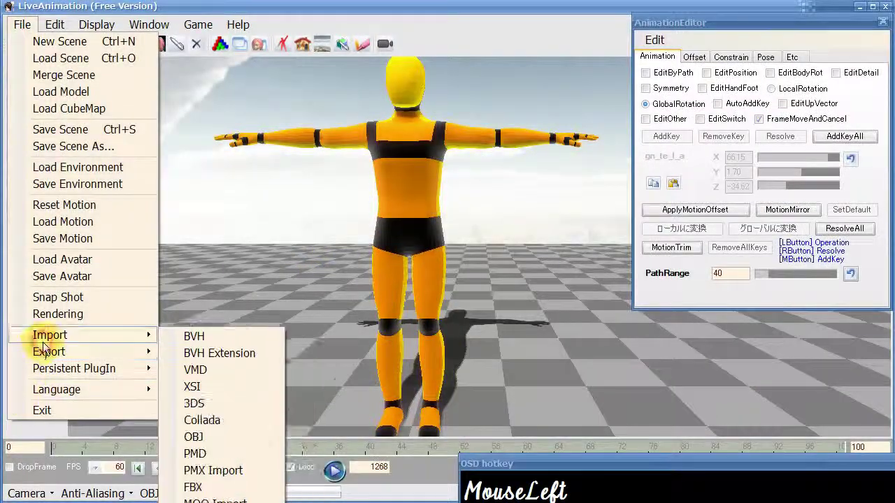
left_click(216, 371)
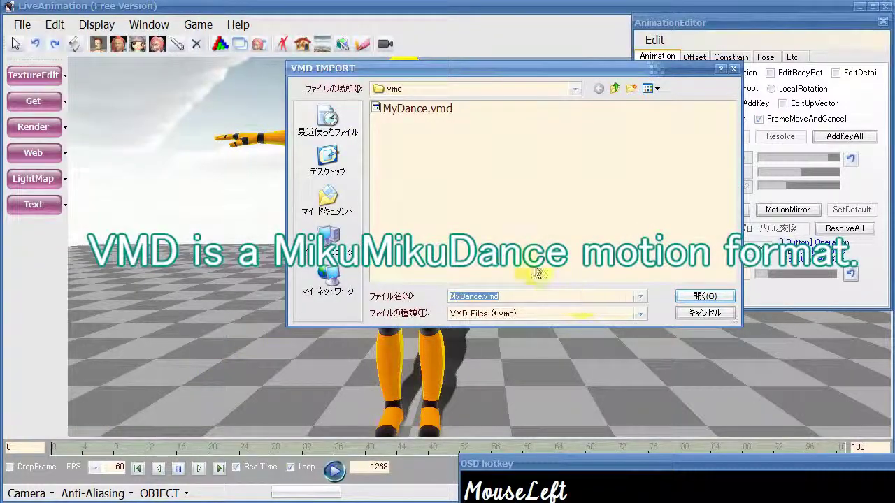
left_click(417, 109)
left_click(689, 299)
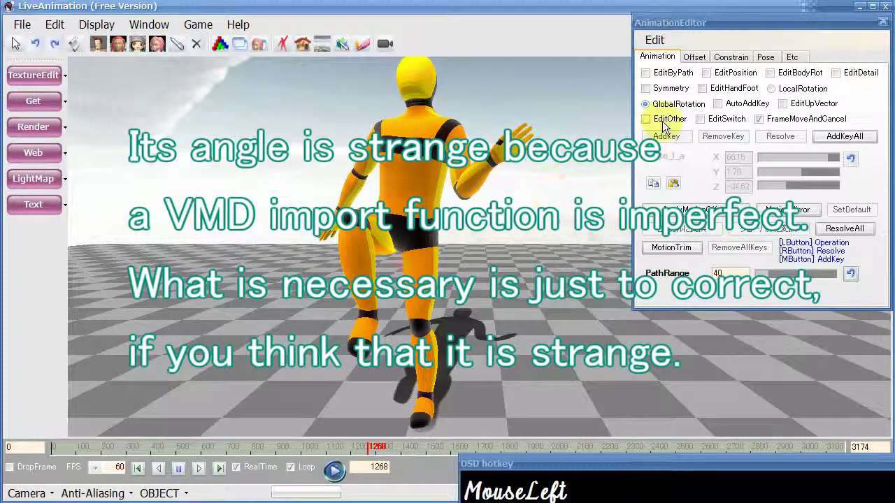
Step: Enable EditHandFoot and rotate the dancing figure's left hand using GlobalRotation
left_click(717, 88)
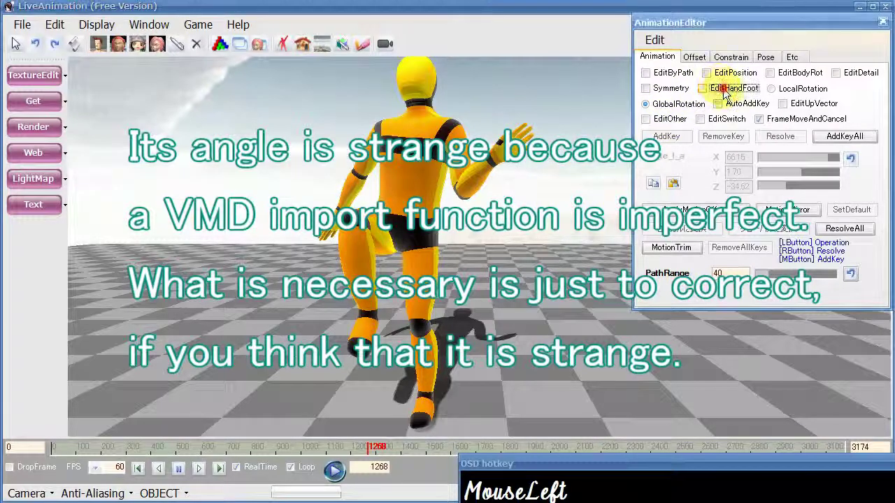
left_click(489, 166)
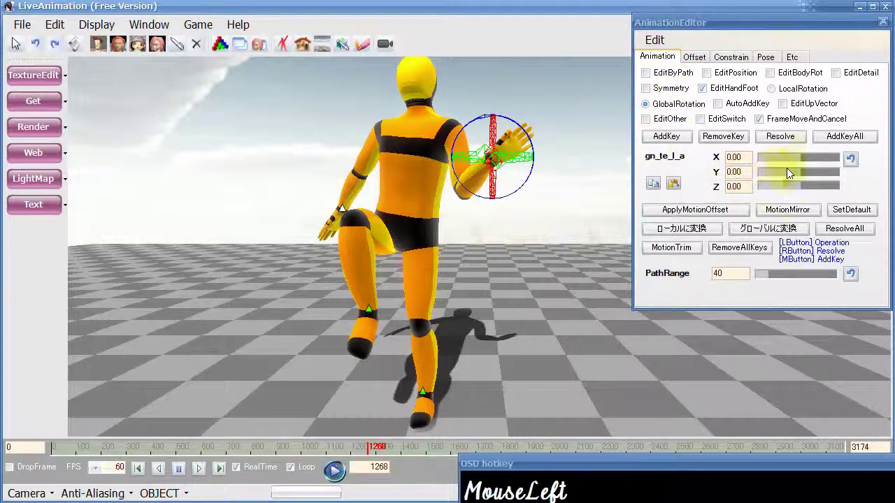
mouse_move(801, 158)
left_mouse_down()
mouse_move(816, 157)
mouse_move(803, 170)
mouse_move(806, 183)
mouse_move(794, 178)
mouse_move(797, 160)
left_mouse_up()
Step: Convert the dancing figure's left hand to local coordinates in LocalRotation mode and rotate it on the local axes
left_click(772, 89)
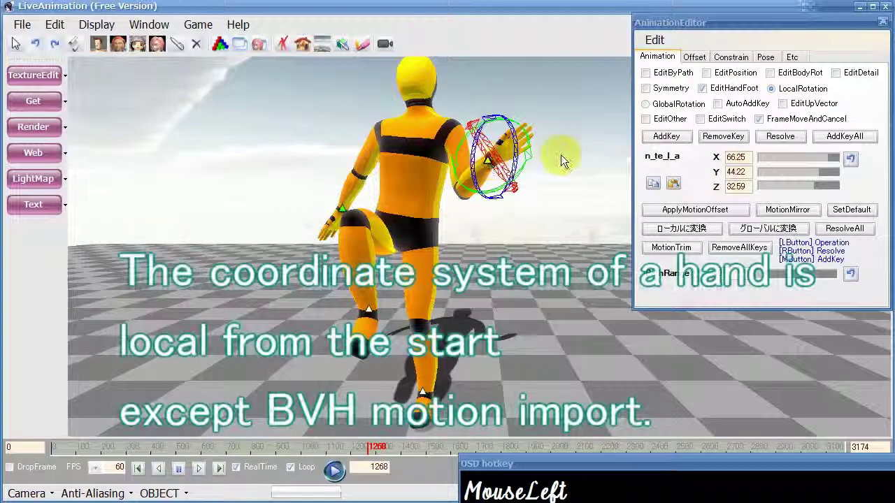
left_click(700, 229)
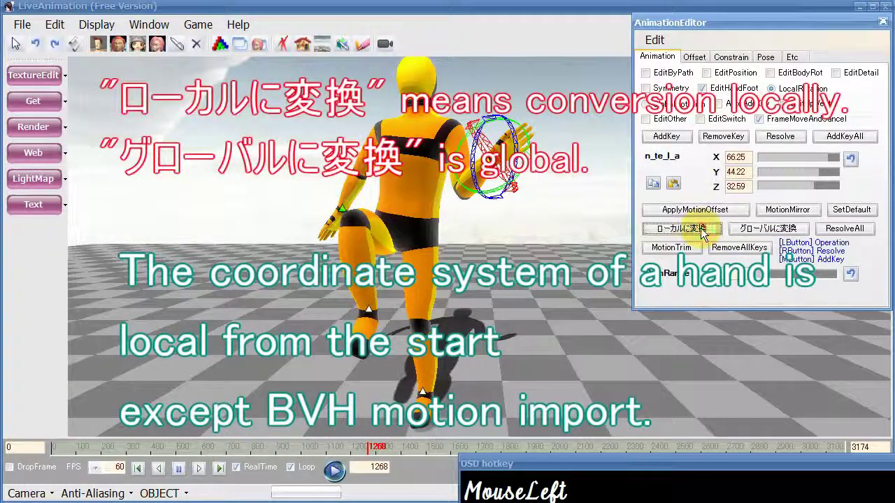
key("Down")
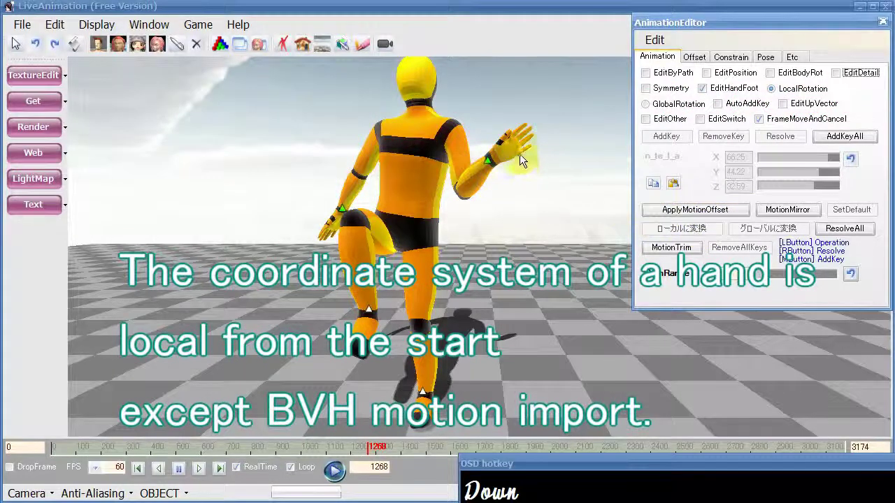
left_click(488, 161)
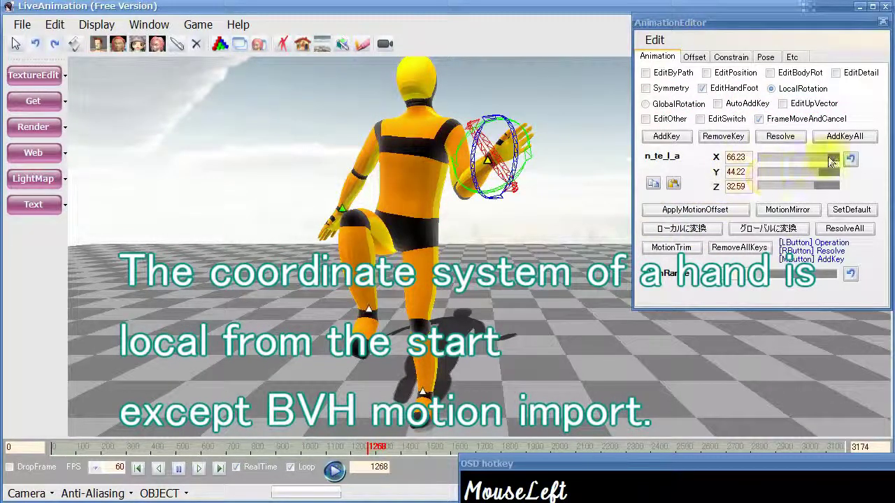
left_click_drag(830, 160, 809, 181)
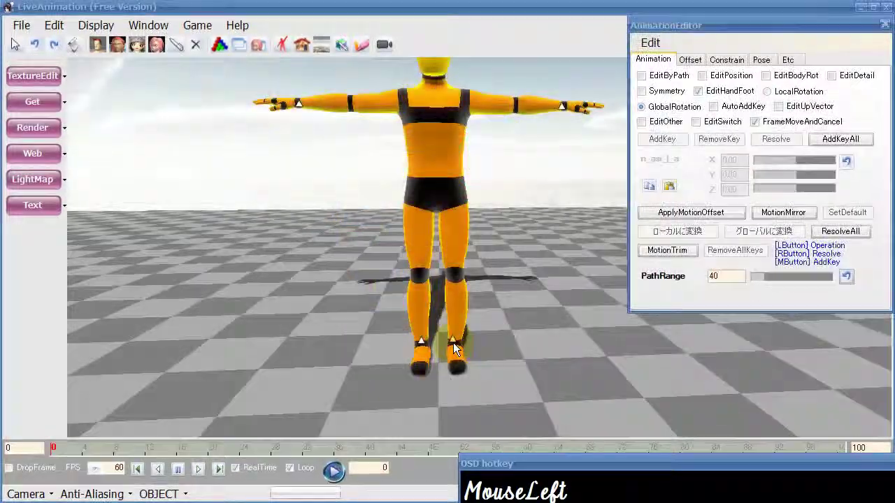
Step: Rotate the T-posed figure's left foot in GlobalRotation mode to about X 1.67, Y -1.67, Z -8.33
left_click(453, 342)
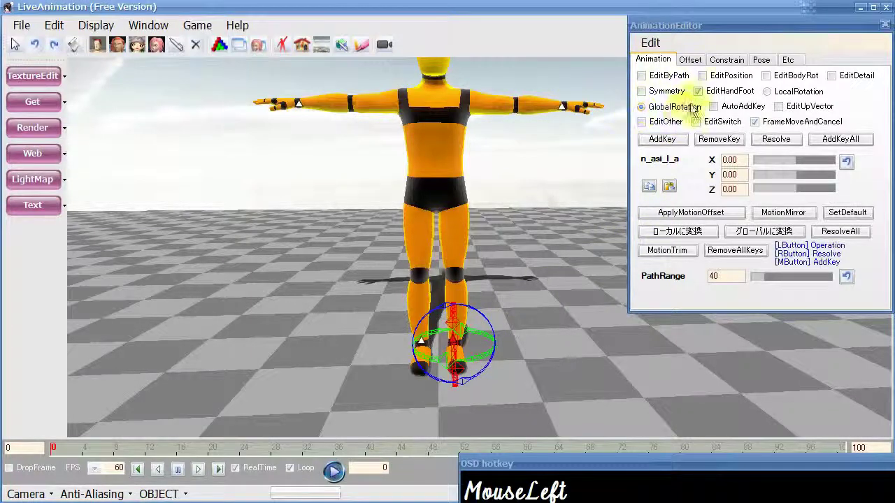
left_click_drag(792, 161, 793, 187)
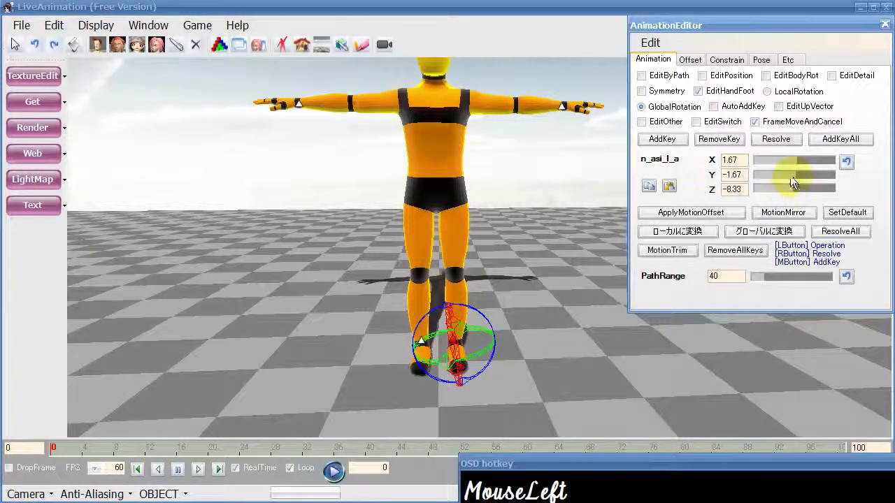
Step: Convert the left foot to local coordinates in LocalRotation mode and rotate it to about X 81.67, Y -96.67, Z 18.33
left_click(769, 95)
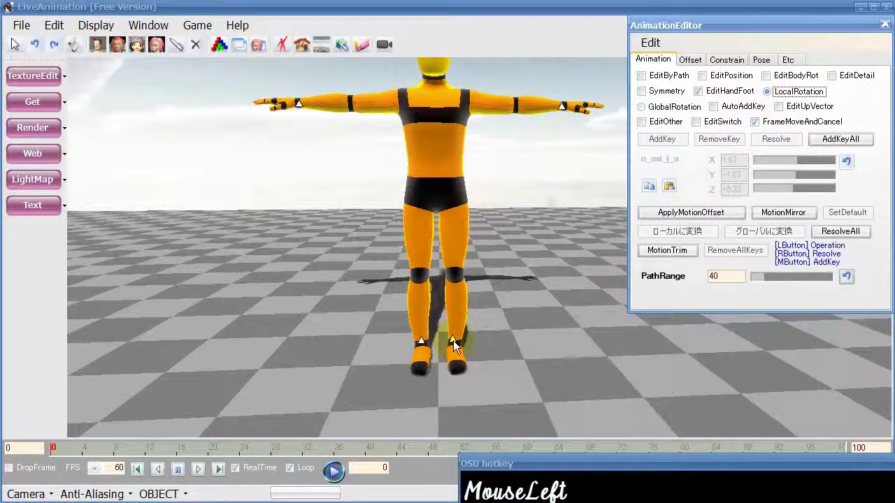
left_click(453, 346)
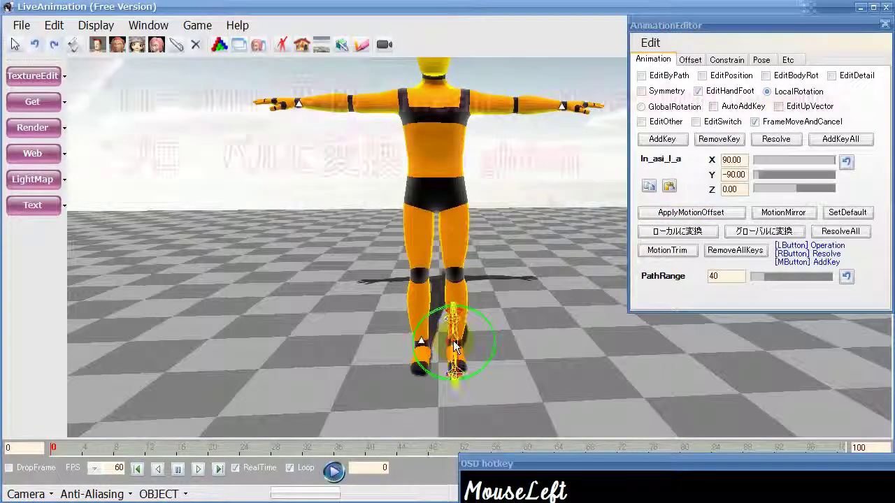
left_click(669, 239)
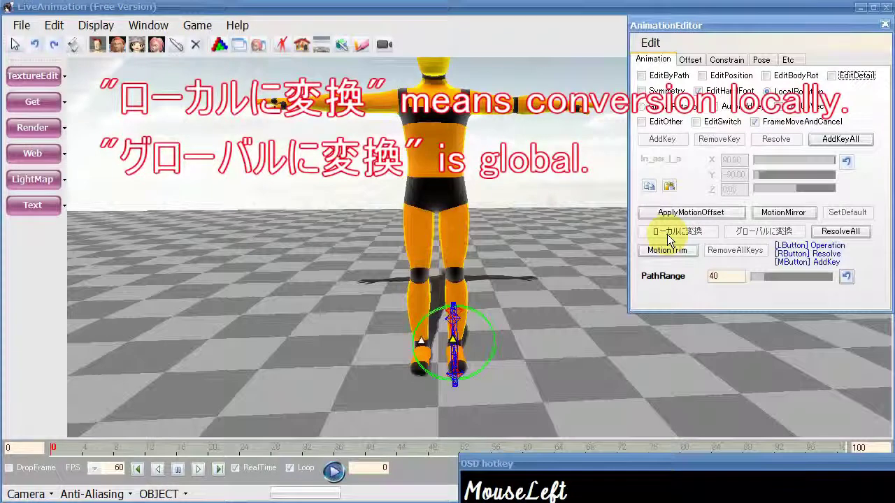
left_click(453, 344)
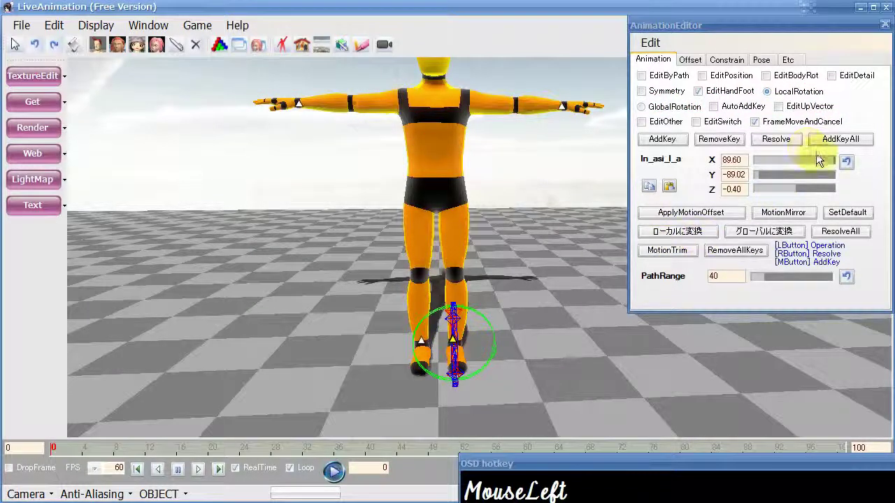
left_click_drag(830, 160, 800, 186)
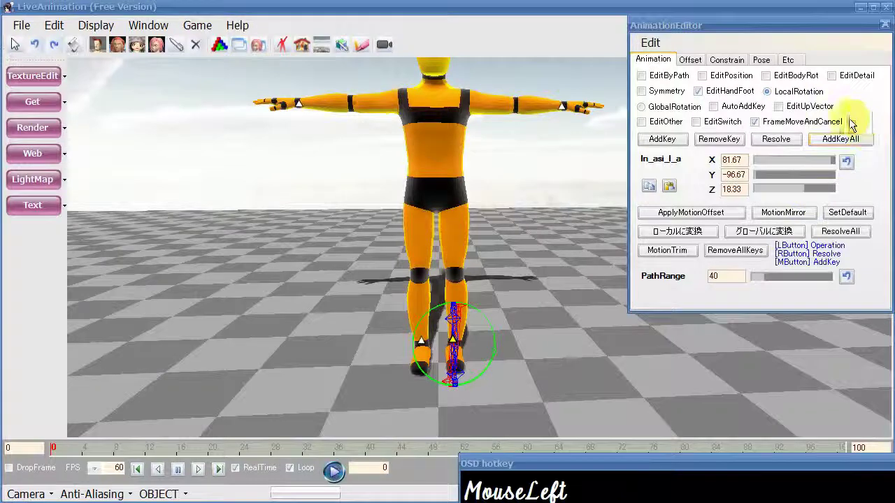
Step: Convert the left foot back to global coordinates, and rotate it on the X, Y and Z axes in GlobalRotation mode
left_click(767, 92)
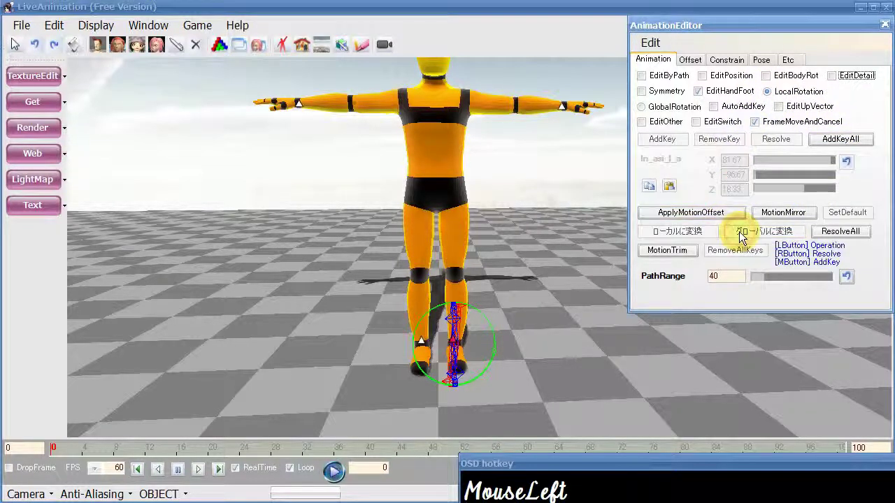
left_click(643, 108)
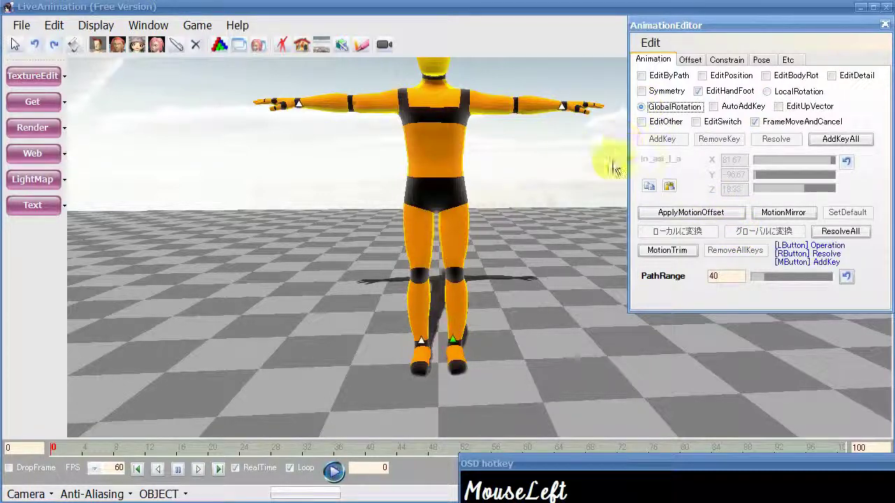
left_click(453, 342)
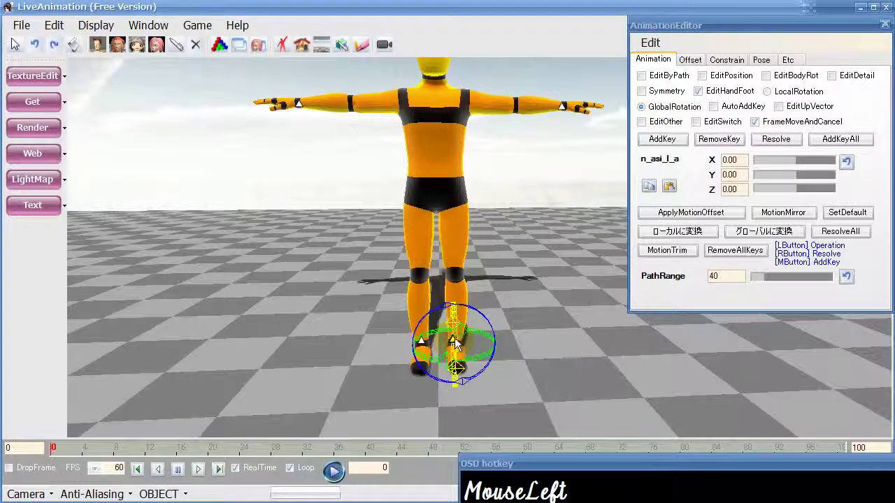
left_click_drag(797, 160, 792, 179)
mouse_move(793, 189)
left_mouse_down()
mouse_move(781, 191)
mouse_move(806, 188)
mouse_move(777, 188)
left_mouse_up()
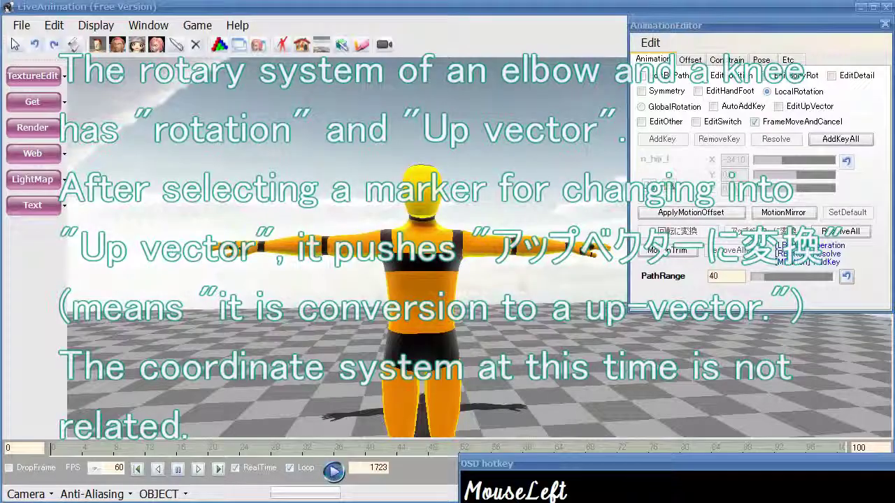
Step: Move the left hand with EditPosition to about X -5.51, Y 14.17, Z 0.24, and rotate the left elbow with EditBodyRot enabled
left_click(702, 76)
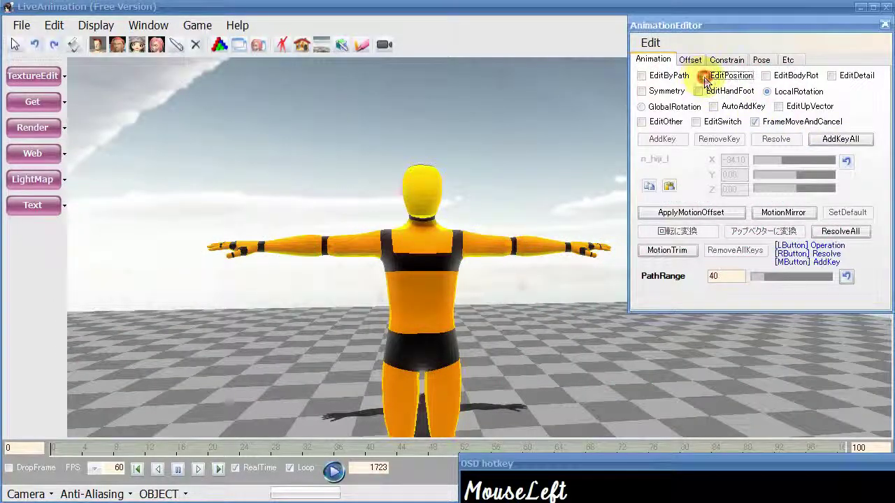
left_click_drag(571, 256, 488, 320)
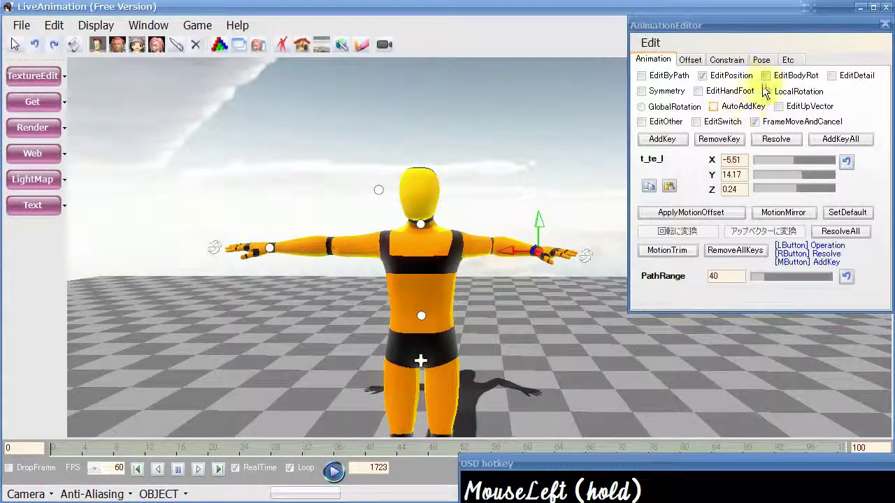
left_click(766, 76)
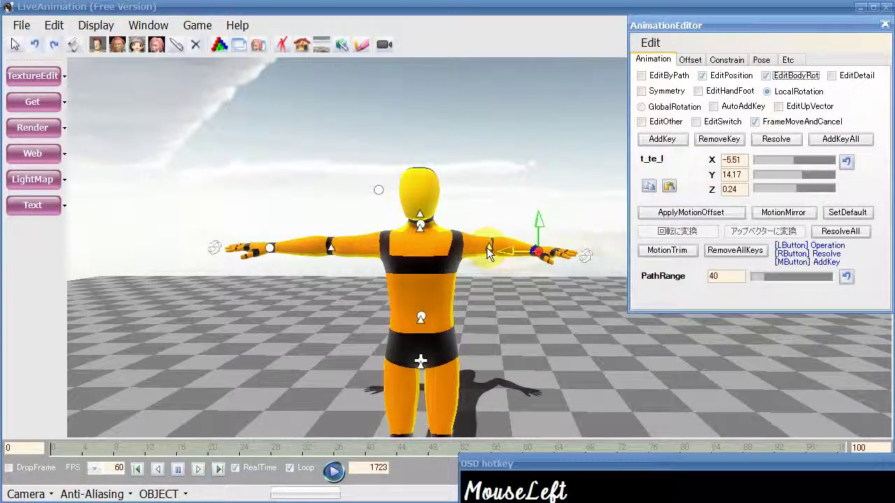
left_click_drag(488, 248, 473, 209)
Step: Lower the left hand beside the hip to about X -2.1, Y 11.46, and swing the left elbow about its X axis
left_click_drag(584, 249, 464, 316)
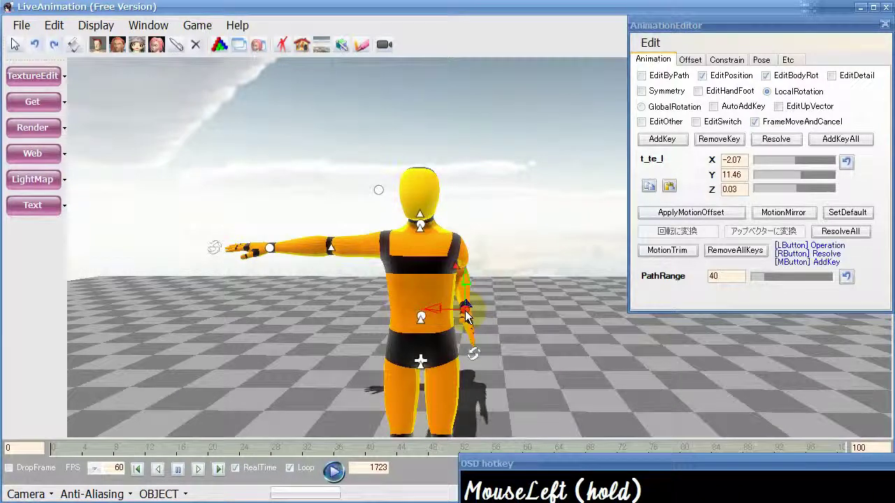
left_click(458, 275)
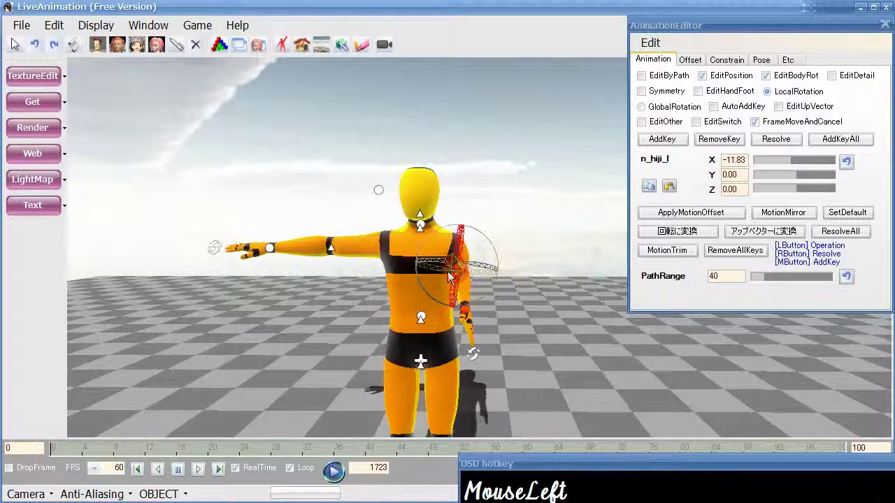
left_click_drag(300, 259, 302, 278)
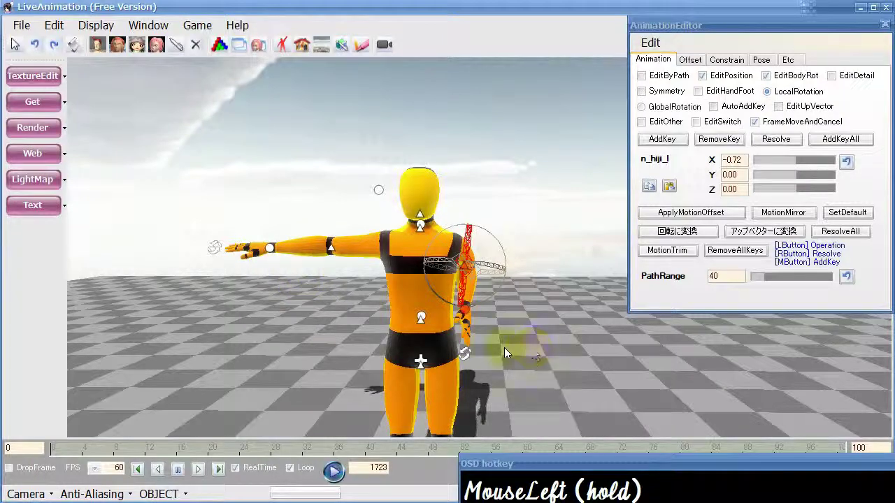
left_click_drag(465, 320, 213, 287)
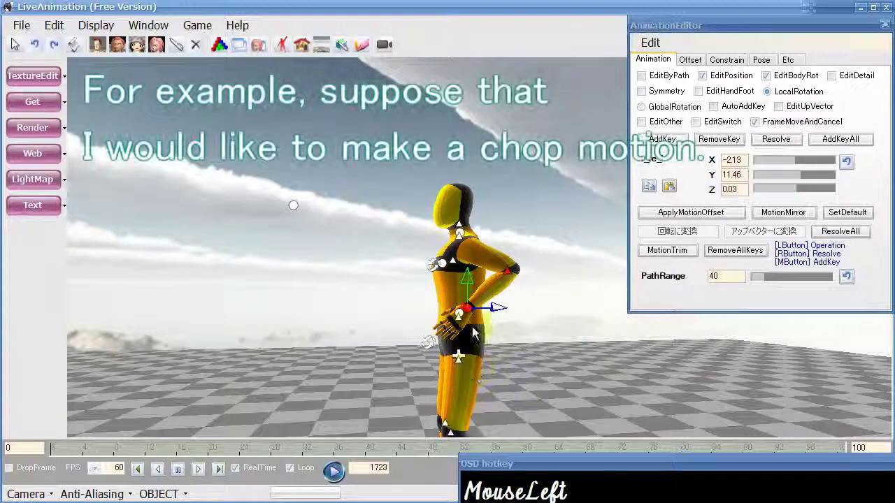
Step: Move the left hand behind the hip to about X -1.84, Y 11.09, Z -2.79
left_click_drag(473, 333, 509, 339)
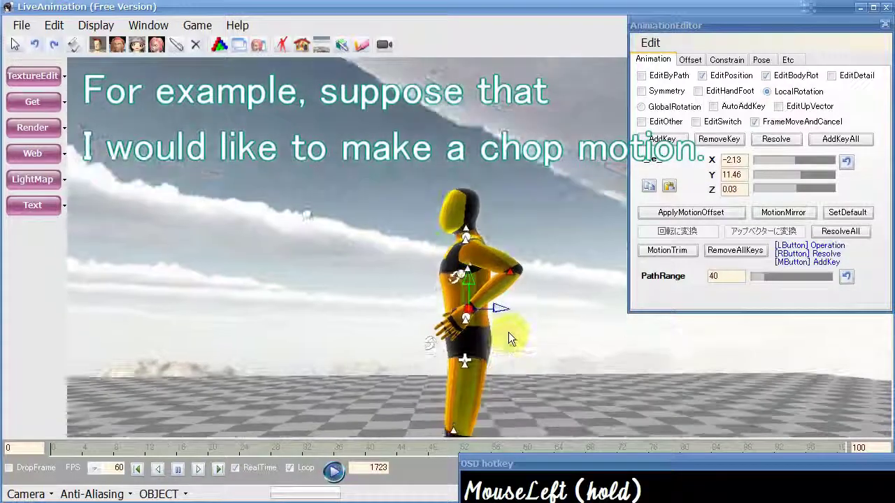
middle_click_drag(530, 334, 484, 341)
scroll(485, 340, "up", 1)
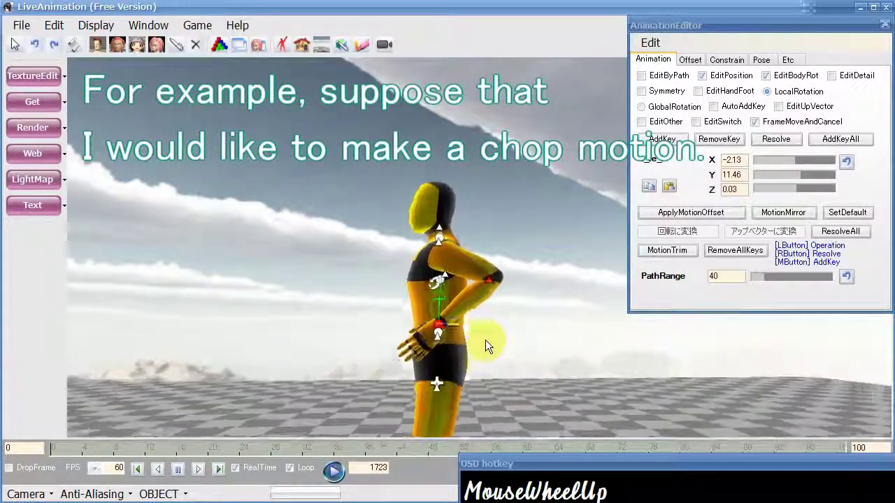
scroll(485, 340, "up", 2)
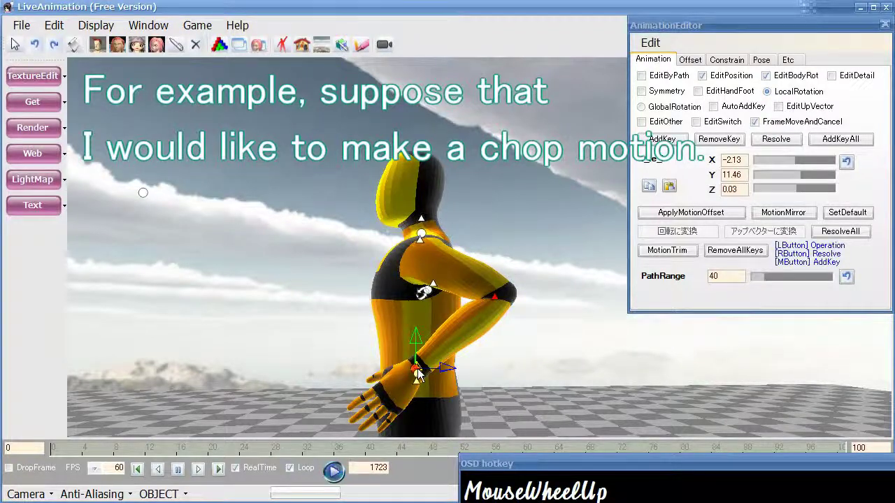
left_click_drag(417, 374, 303, 383)
left_click_drag(489, 370, 636, 362)
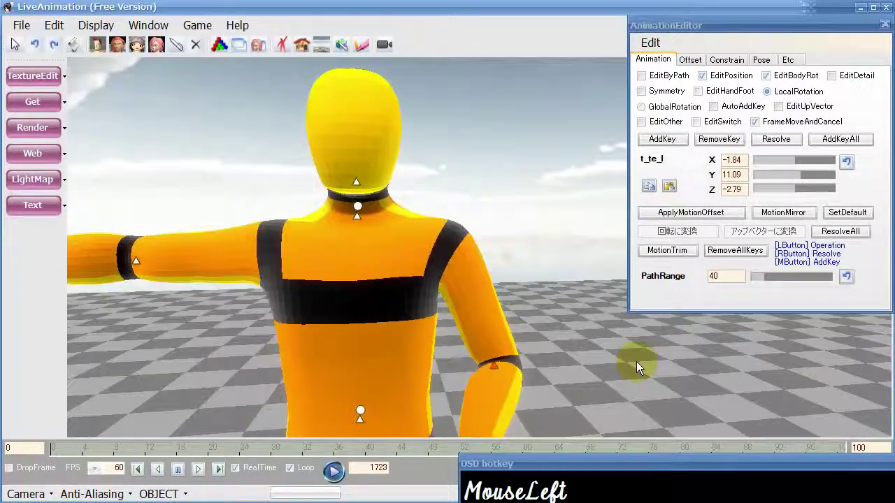
Step: Convert the left elbow to the up-vector rotation method and enable EditUpVector
scroll(597, 396, "down", 4)
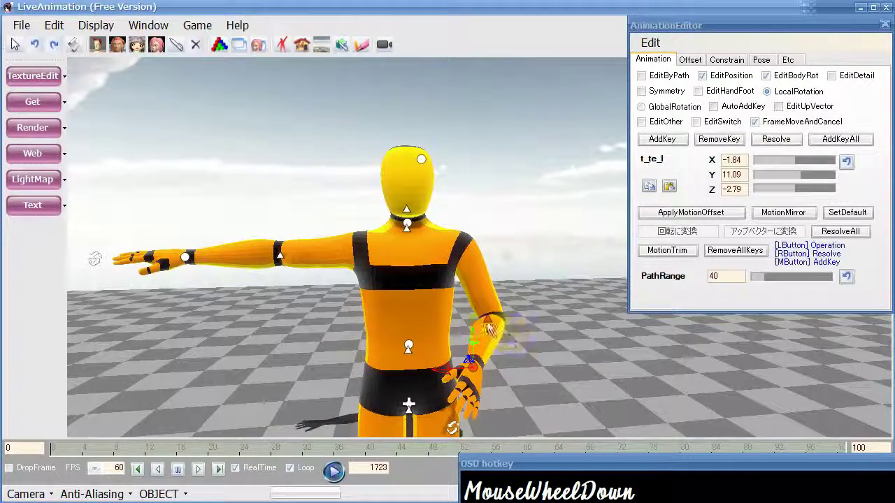
left_click(488, 329)
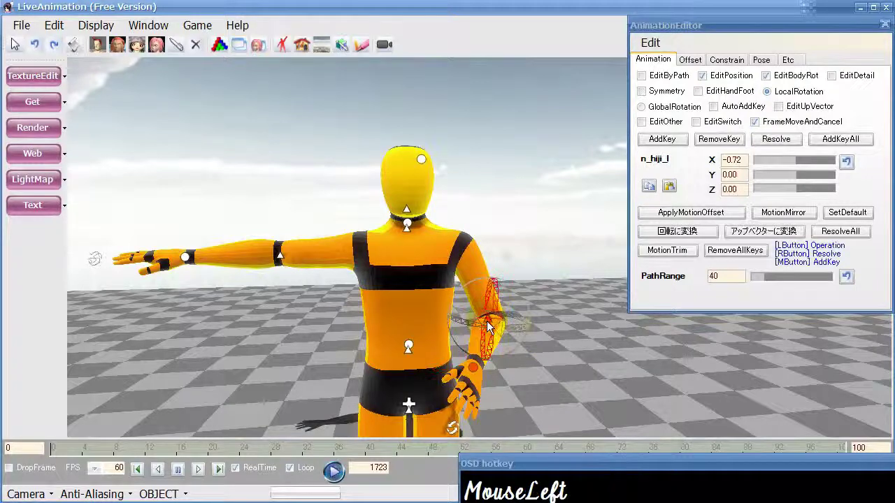
left_click(760, 234)
middle_click_drag(563, 370, 490, 379)
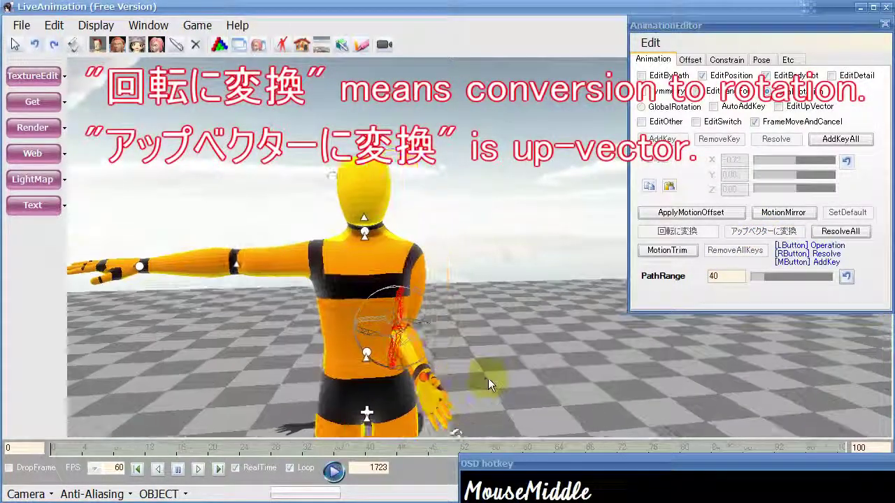
scroll(490, 380, "down", 3)
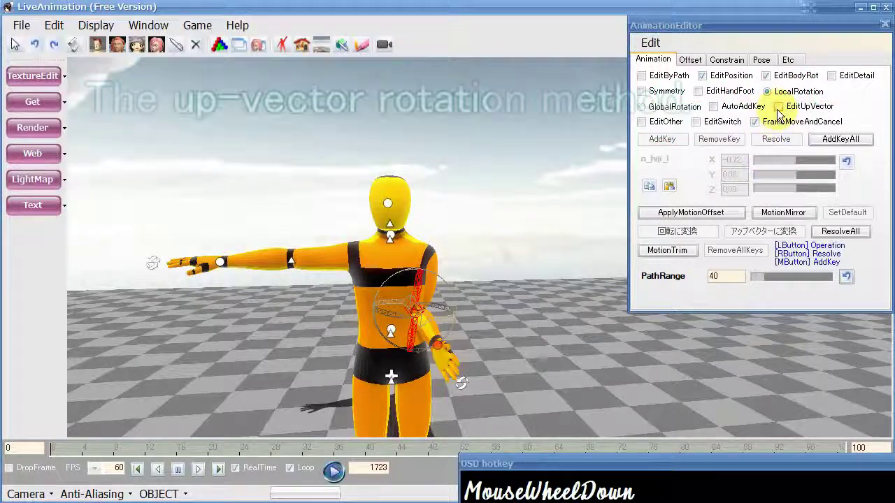
left_click(779, 106)
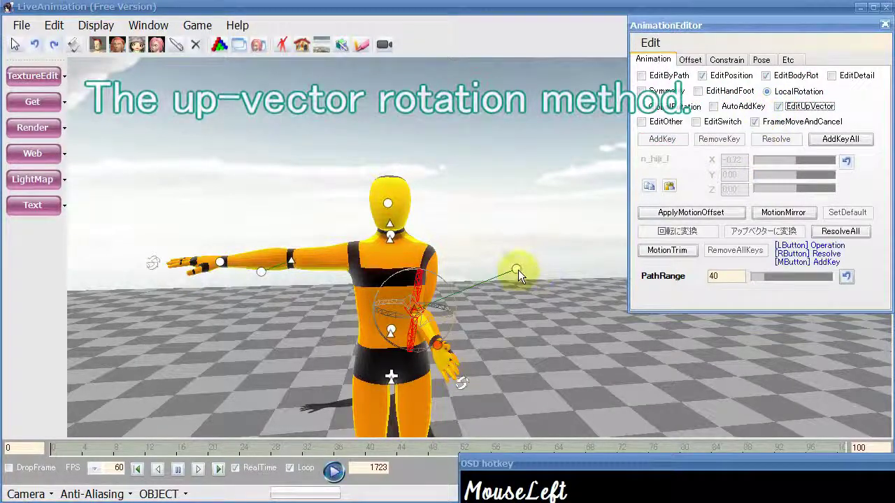
Step: Move the left elbow's up-vector marker above and behind the shoulder to about X 2.10, Y 6.43, Z 9.04
left_click_drag(518, 270, 435, 135)
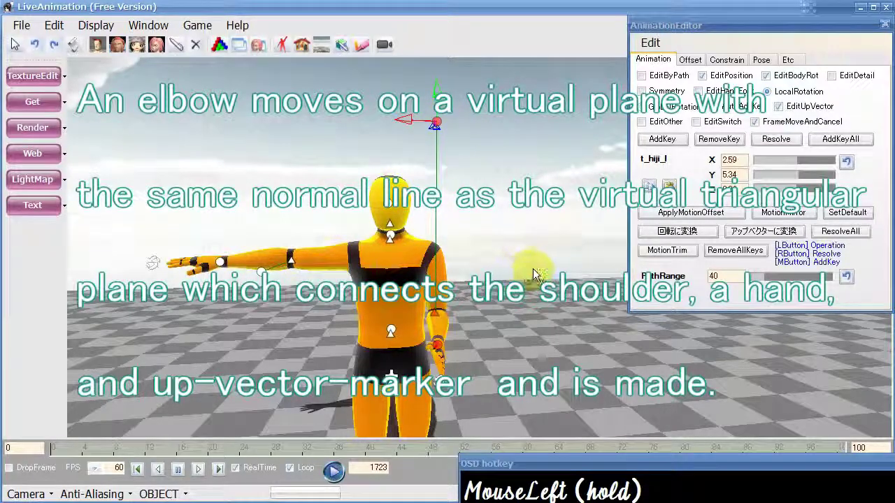
left_click_drag(535, 320, 488, 169)
left_click(378, 162)
left_click_drag(496, 165, 345, 266)
Step: Reposition the left hand in front of the body and move the elbow's up-vector marker to about X 2.12, Y 7.24, Z 7.93
scroll(345, 265, "up", 3)
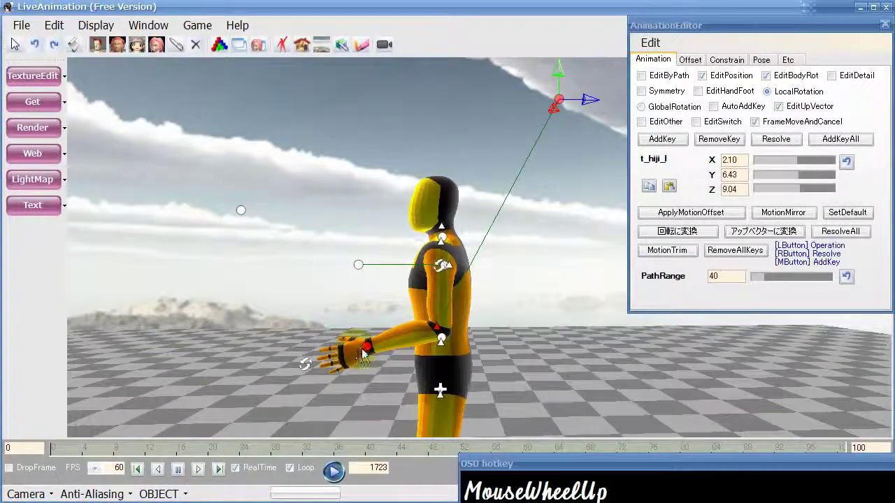
left_click_drag(333, 322, 398, 320)
left_click_drag(559, 100, 531, 84)
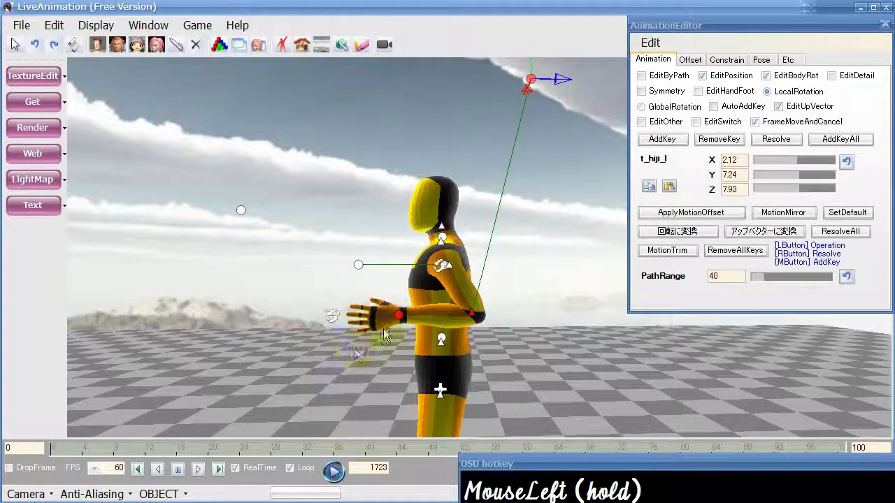
left_click_drag(396, 320, 664, 334)
Step: Convert the left elbow's up-vector marker back to general rotation, and rotate the elbow about X to about 11.96
scroll(542, 289, "down", 3)
middle_click_drag(542, 289, 518, 224)
left_click(439, 142)
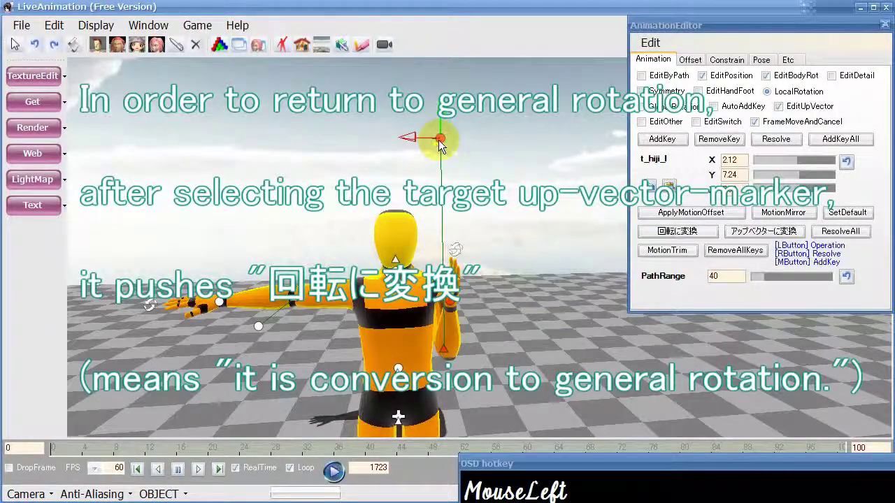
left_click(677, 233)
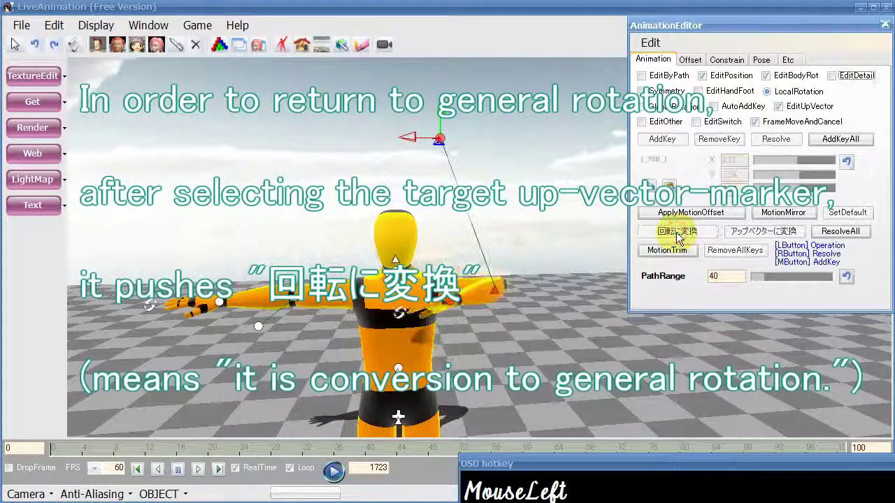
left_click_drag(494, 300, 519, 343)
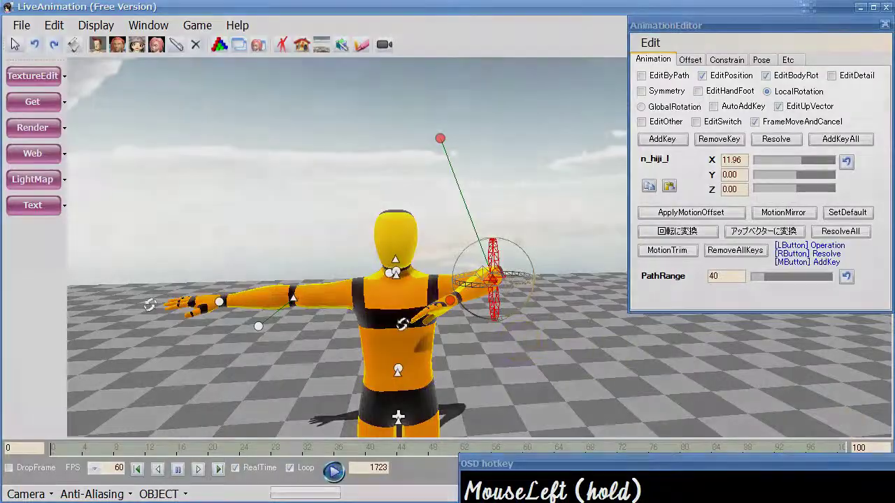
left_click_drag(519, 343, 519, 343)
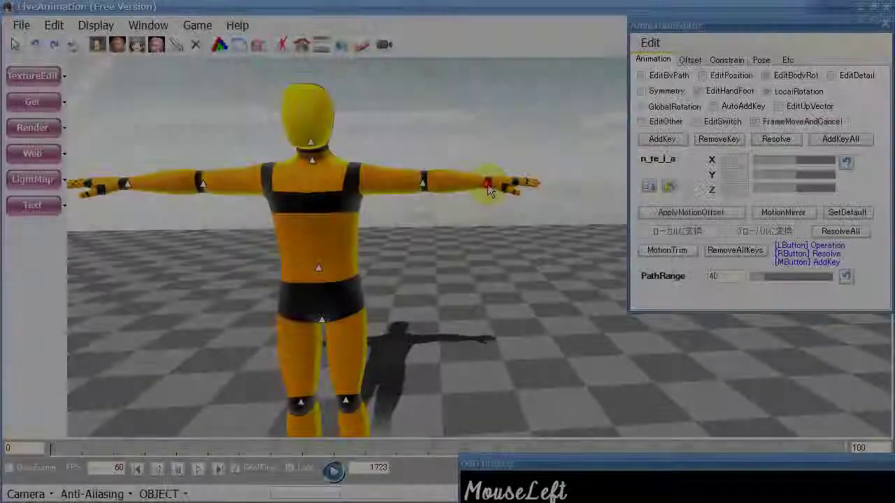
Step: Rotate the left hand in LocalRotation mode to about X 68.33, Y 40, and vary its rotation about Z
left_click(489, 187)
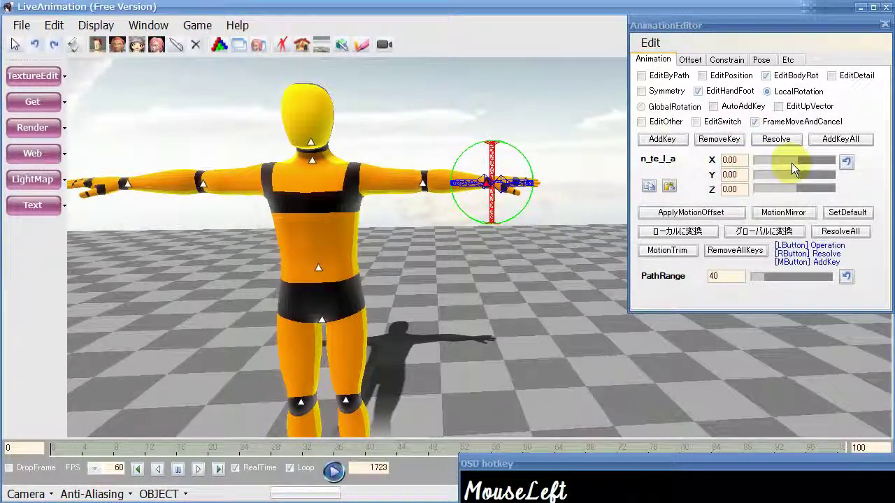
left_click_drag(791, 163, 817, 179)
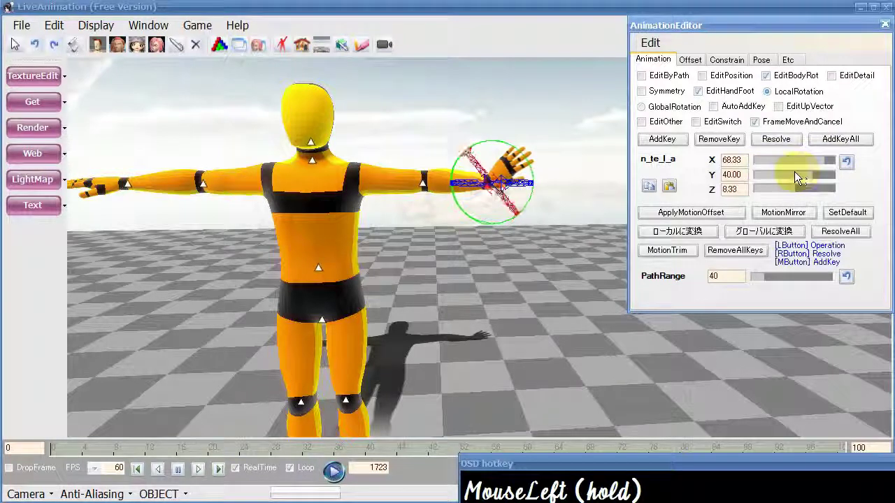
left_click_drag(801, 168, 798, 167)
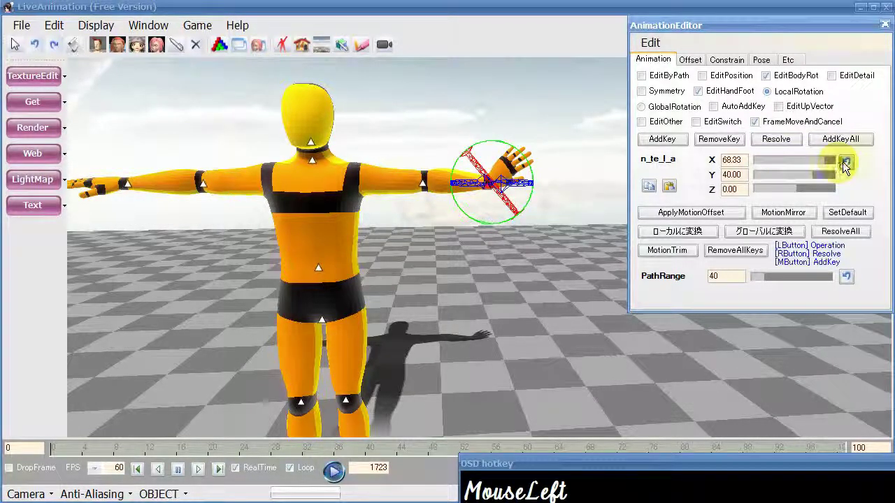
left_click_drag(795, 176, 762, 155)
left_click(796, 189)
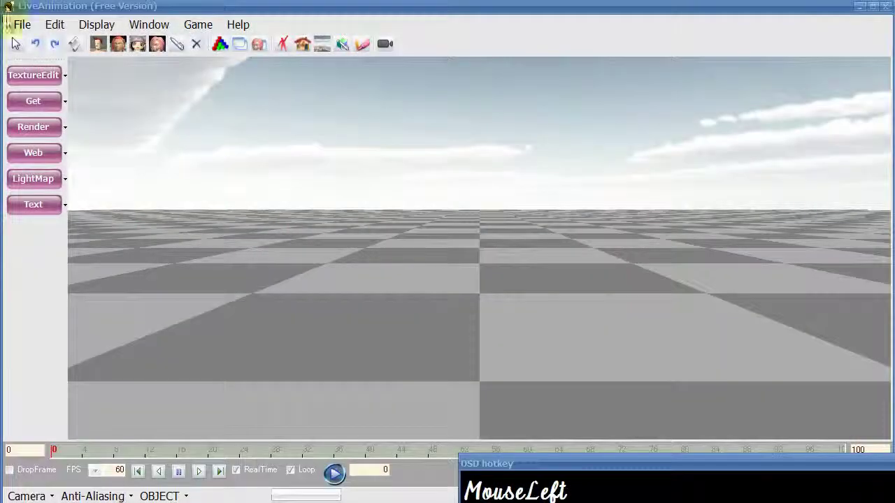
Step: Load the avatar MyMotman_yellow.avt into the empty scene
left_click(22, 28)
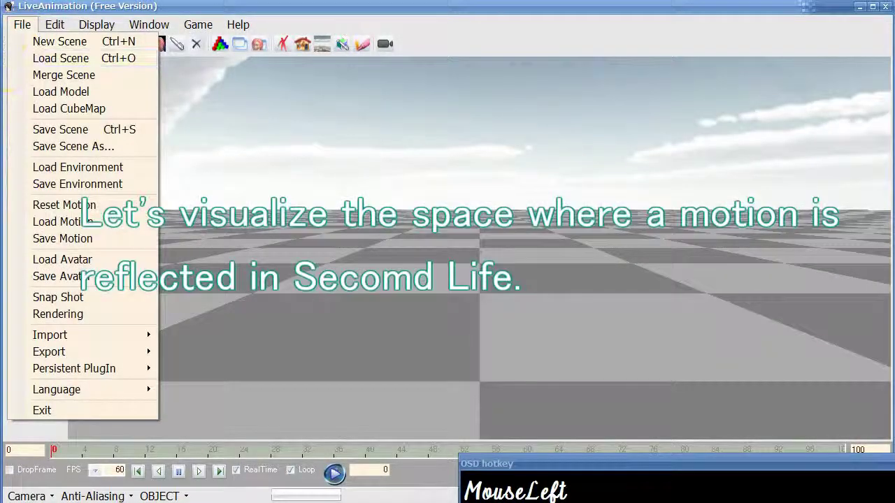
left_click(62, 262)
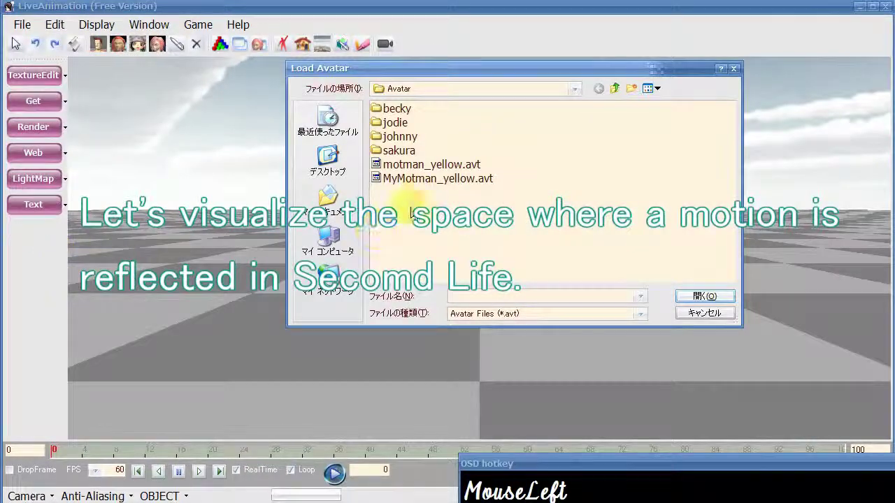
left_click(422, 181)
left_click(692, 296)
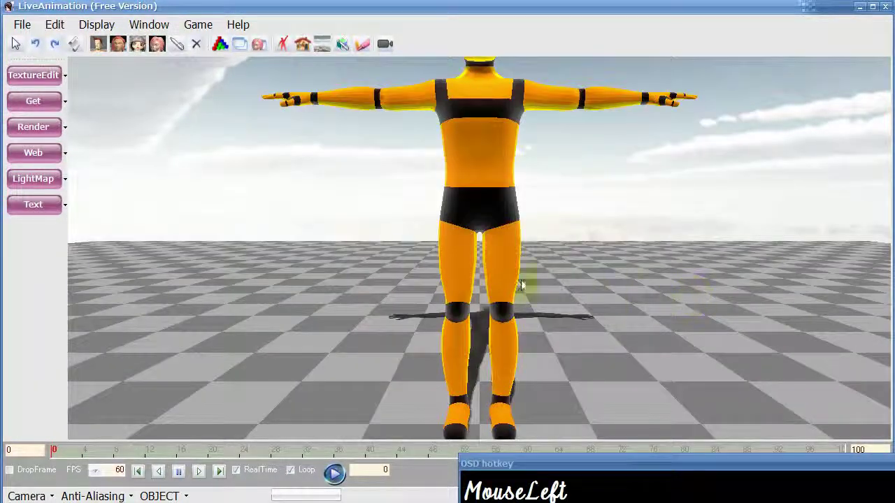
Step: Try to add a cube primitive to the scene with the avatar
left_click(48, 103)
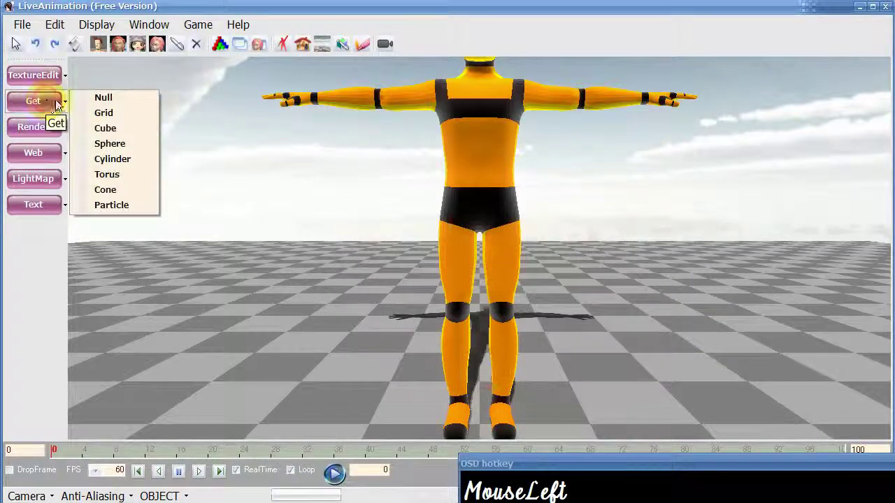
left_click(121, 129)
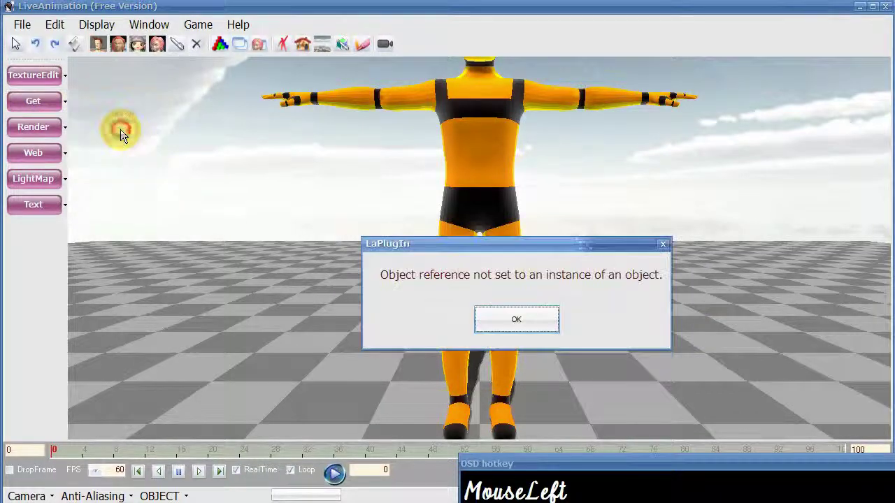
left_click(507, 325)
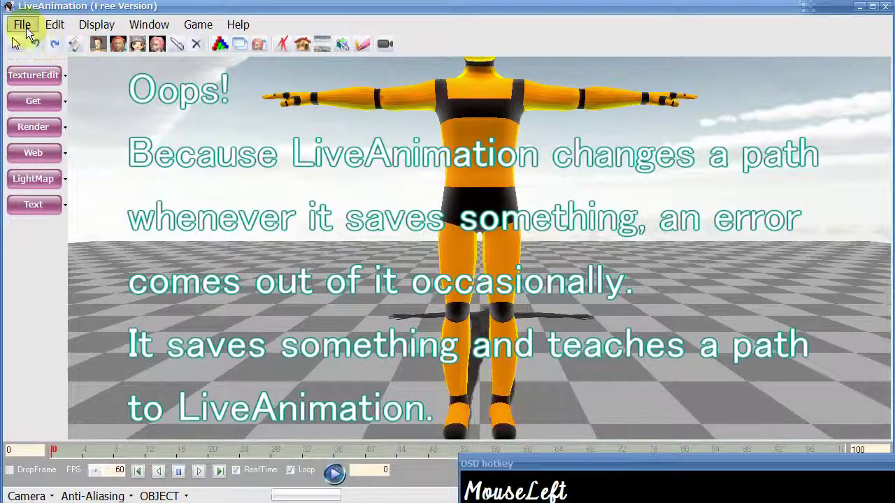
Step: Save the scene as Stub in the LiveAnimation108 folder
left_click(22, 25)
left_click(70, 146)
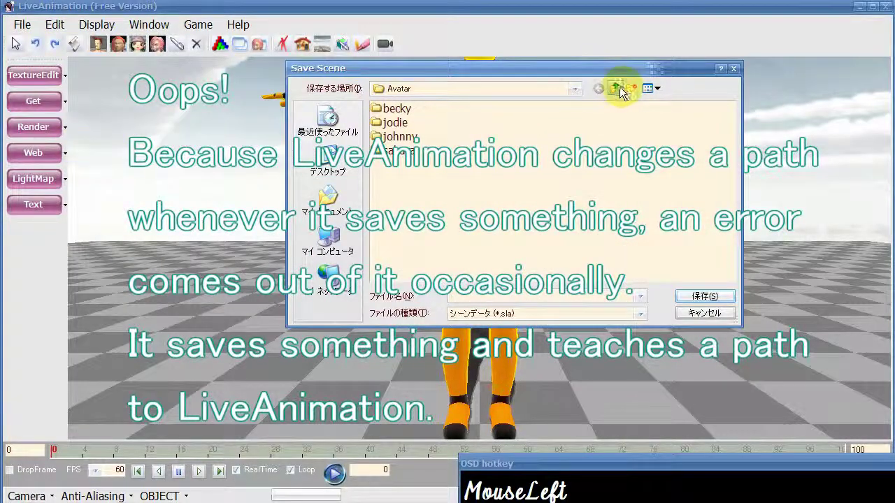
left_click(618, 89)
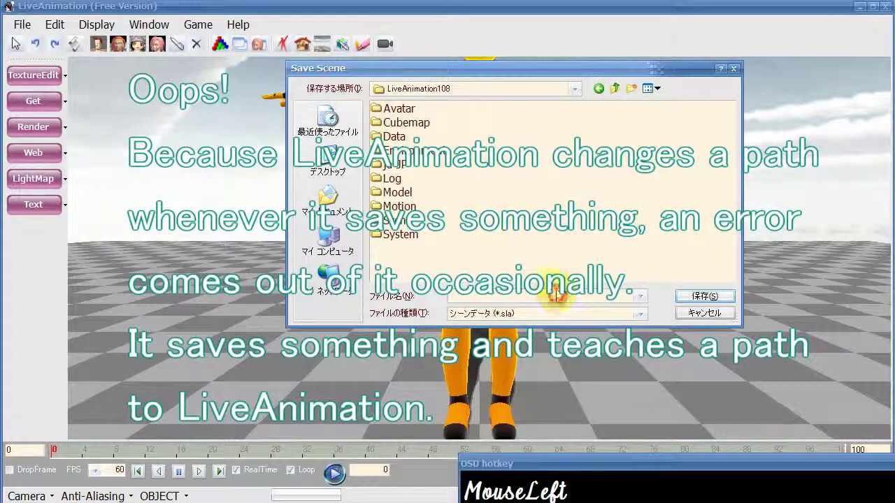
type("Stub")
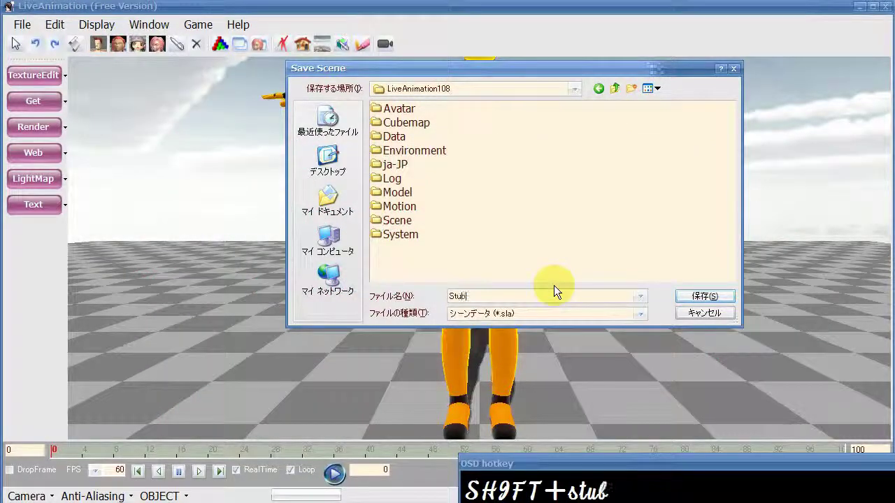
left_click(699, 296)
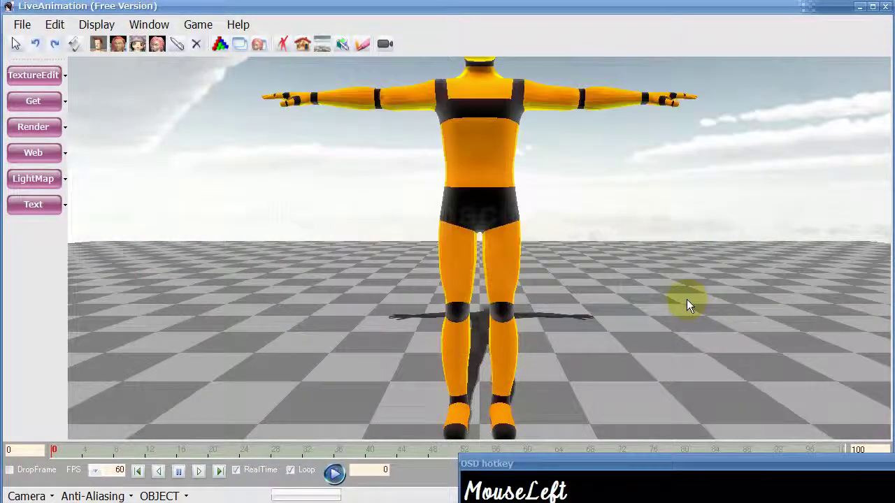
Step: Add a cube primitive to the scene with a size of 50 in X, Y and Z
left_click(42, 104)
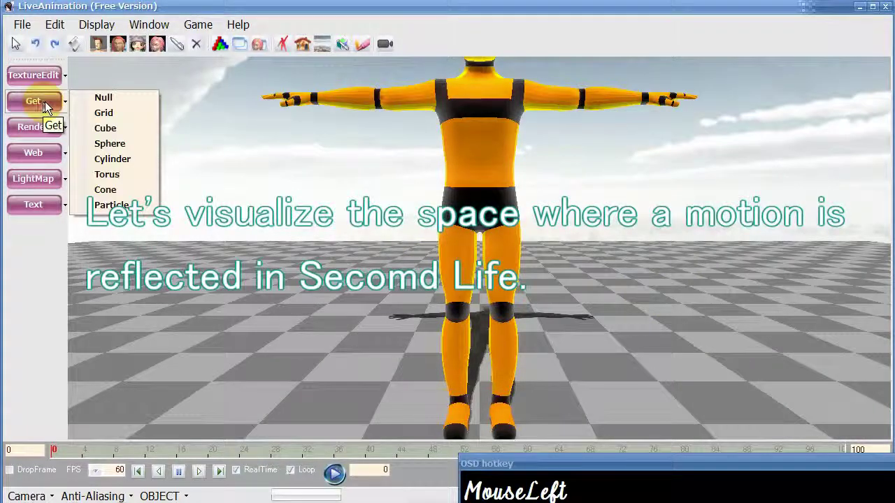
left_click(105, 129)
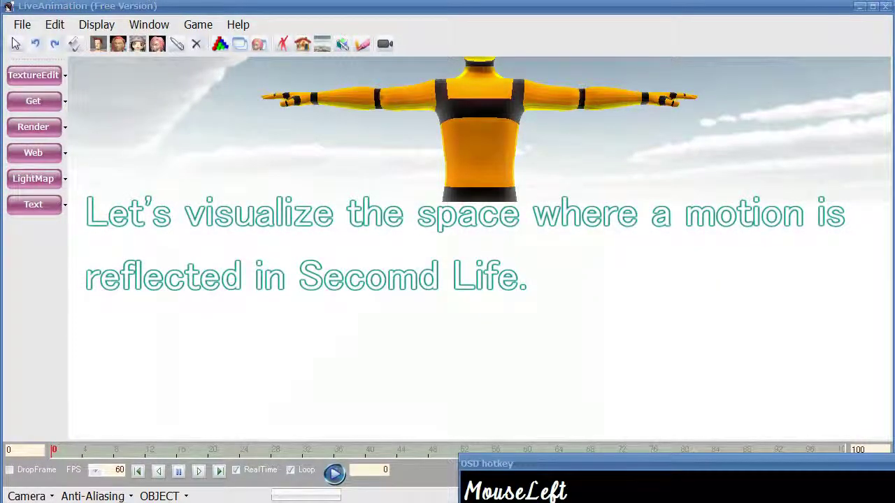
left_click_drag(158, 233, 213, 206)
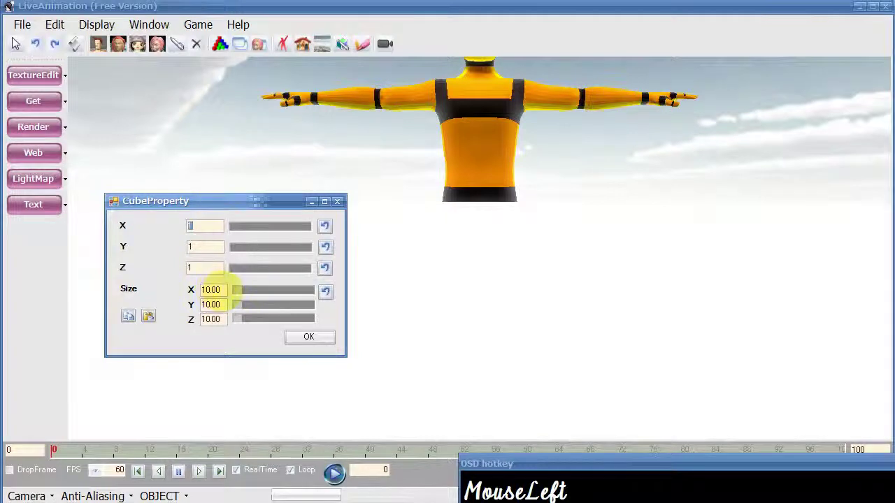
double_click(212, 289)
type("50")
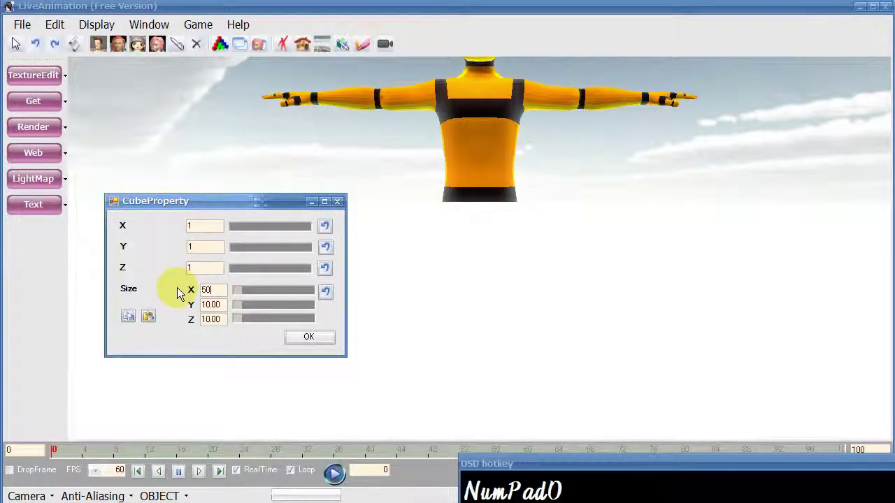
left_click_drag(228, 306, 172, 301)
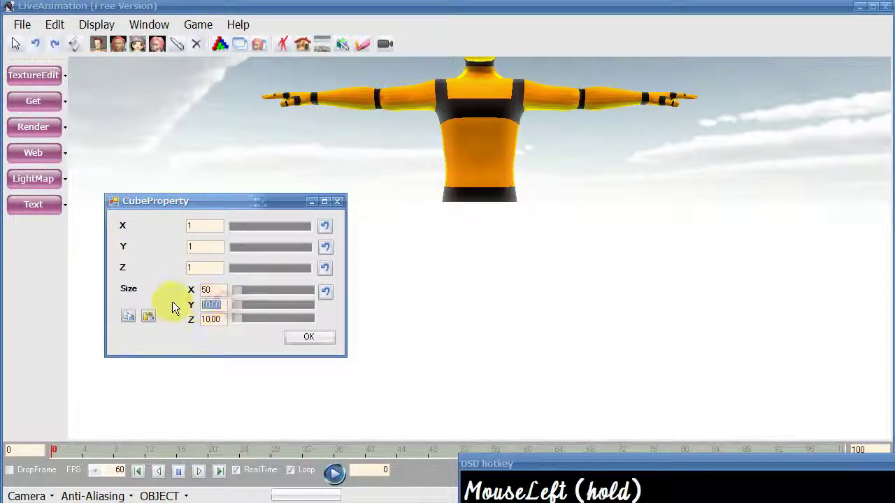
type("50")
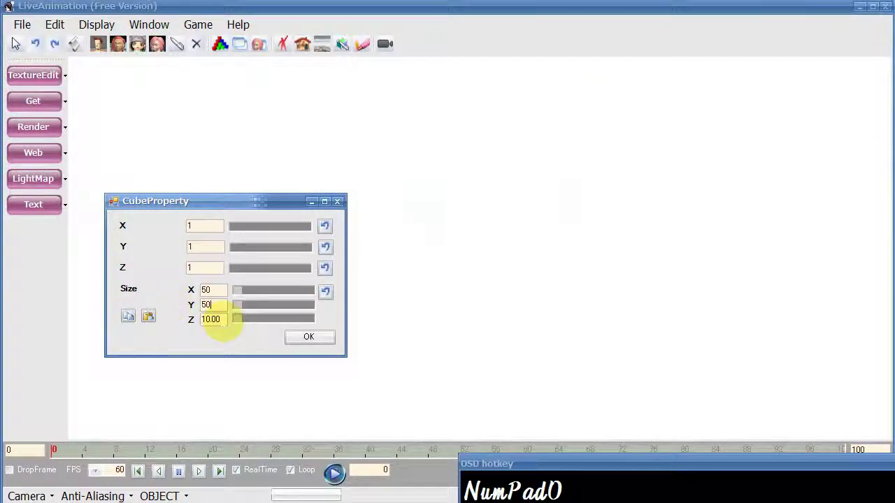
left_click_drag(222, 319, 152, 316)
type("50")
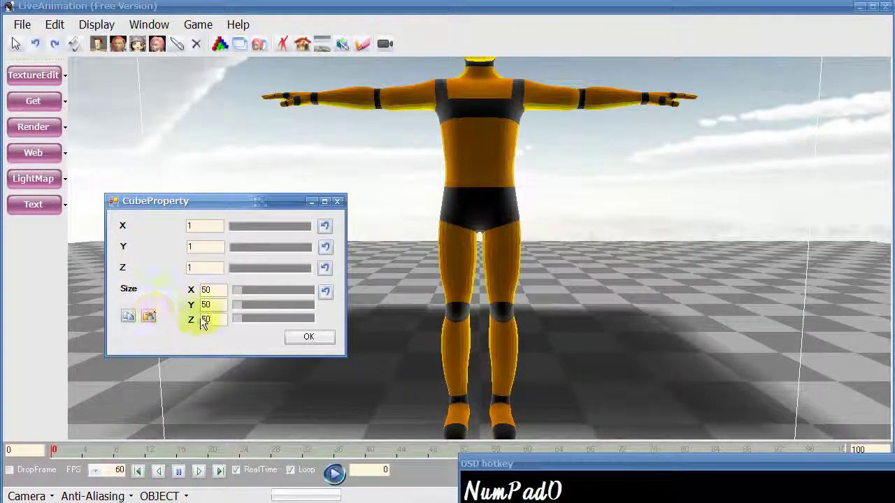
left_click(308, 336)
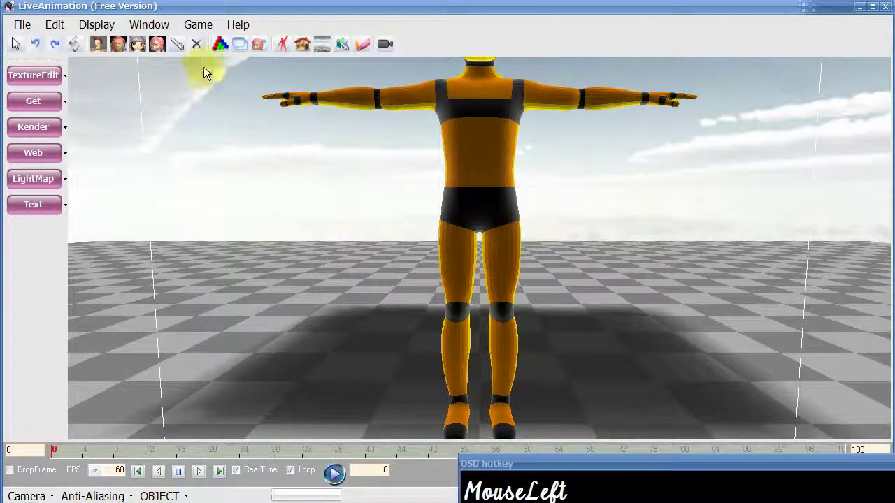
Step: Show the ModelControl window listing the scene's objects and place it beside the avatar
left_click(149, 26)
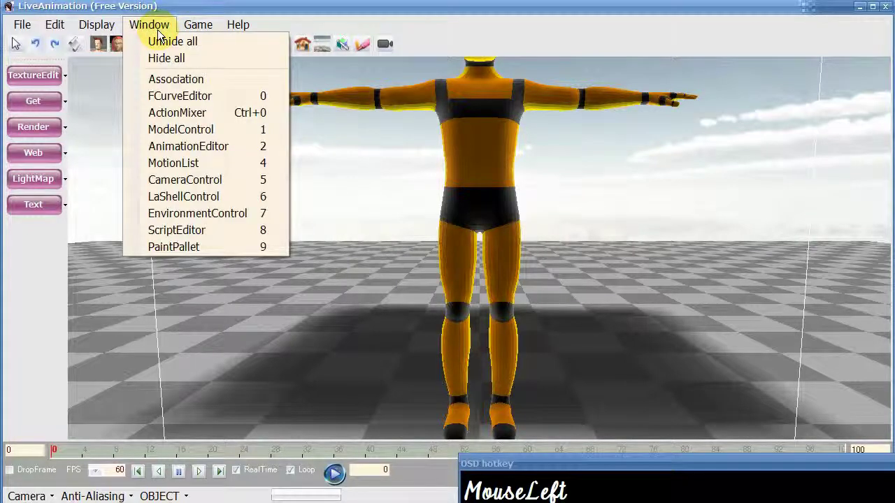
left_click(170, 130)
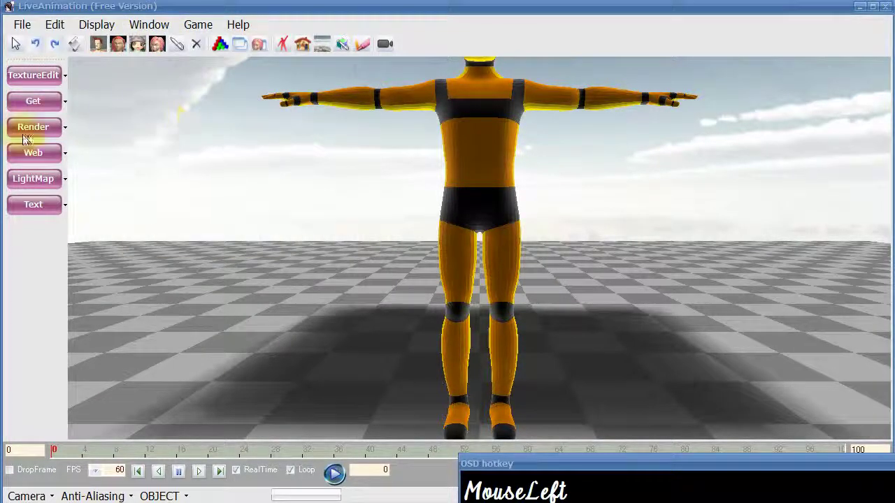
left_click_drag(309, 174, 199, 75)
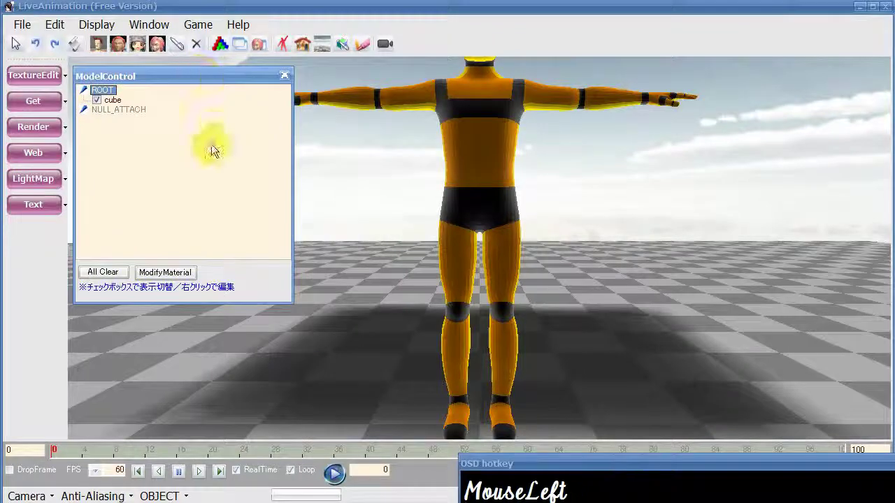
Step: Open the cube's MaterialEditor and enlarge it to review the cube's general settings
scroll(367, 221, "down", 5)
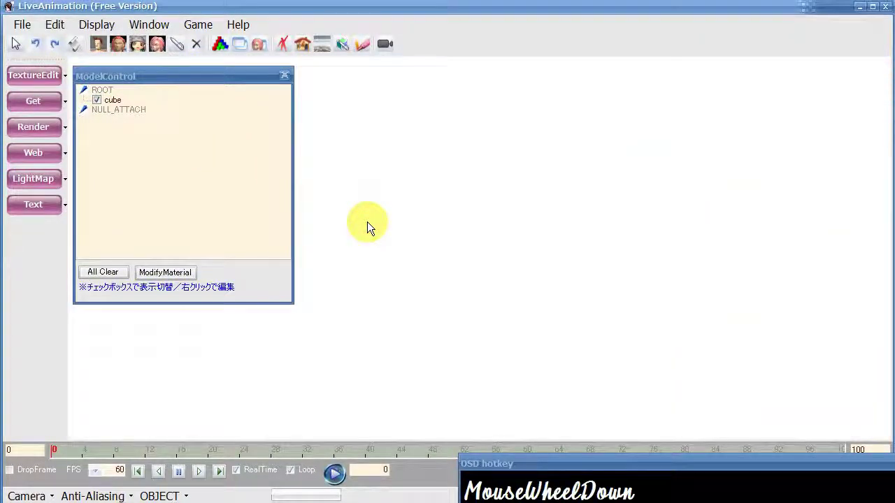
scroll(367, 222, "down", 2)
middle_click_drag(367, 221, 446, 254)
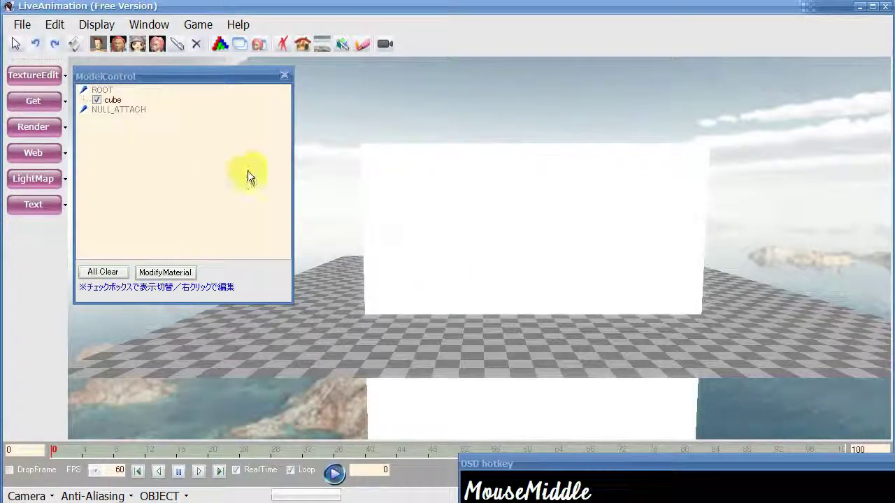
left_click(118, 102)
right_click(120, 100)
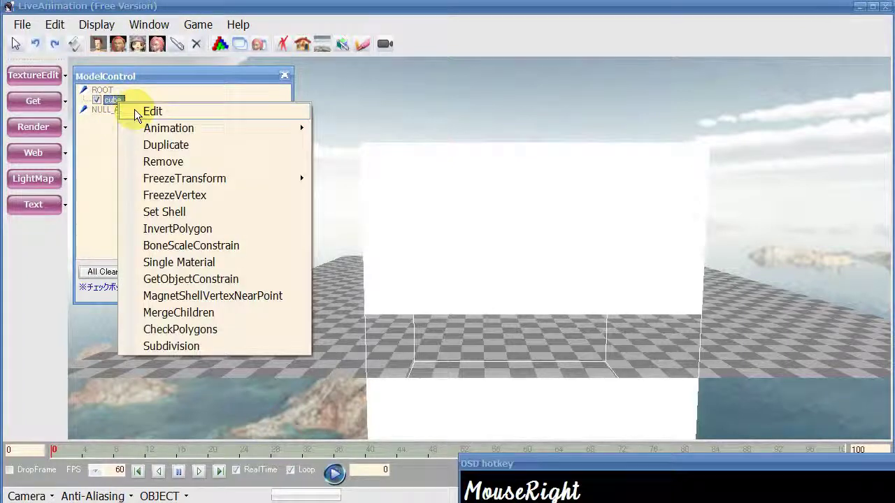
left_click(133, 109)
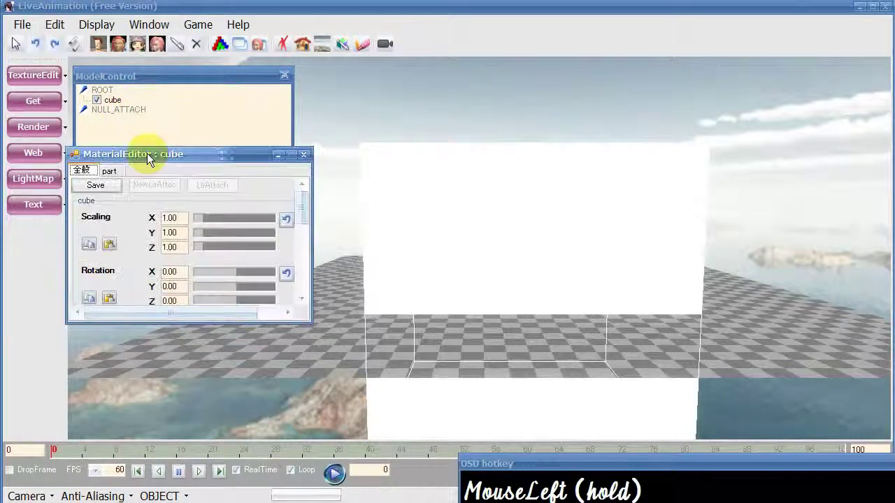
left_click_drag(147, 153, 317, 75)
left_click_drag(484, 241, 549, 421)
left_click(539, 394)
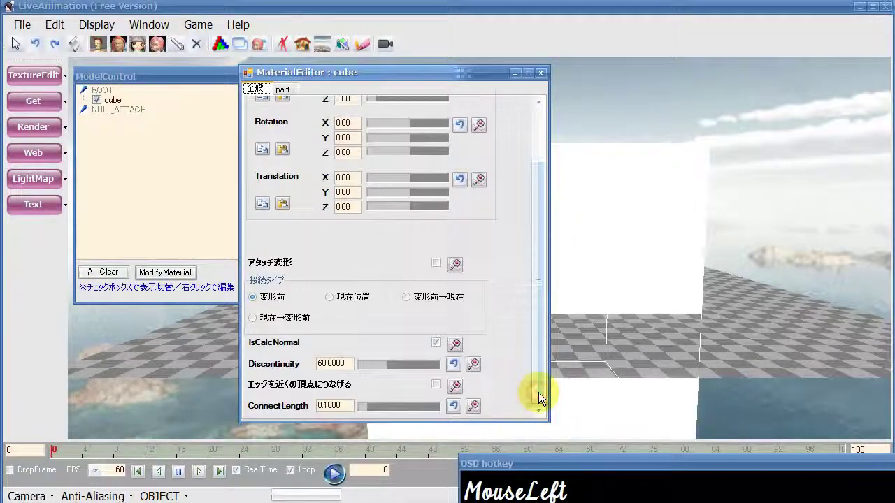
scroll(538, 392, "up", 3)
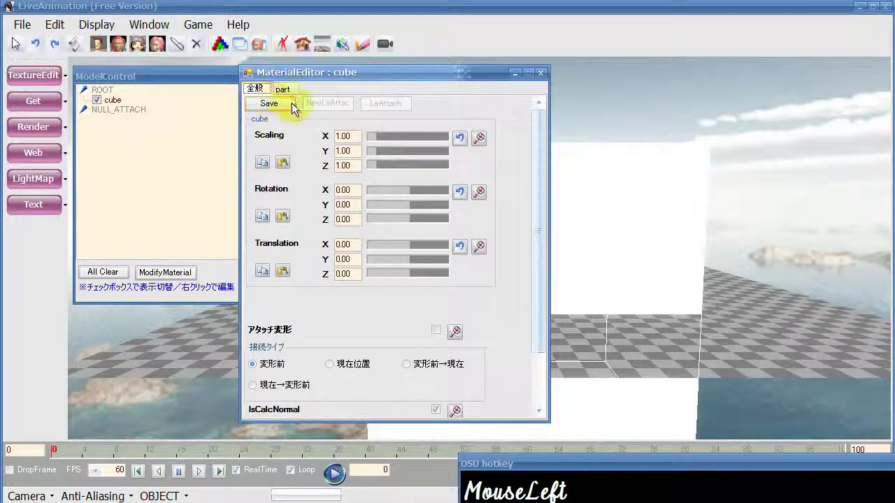
Step: Set the Alpha of the cube's material part to 0 and turn off the cube's visibility in ModelControl
left_click(283, 89)
left_click(540, 345)
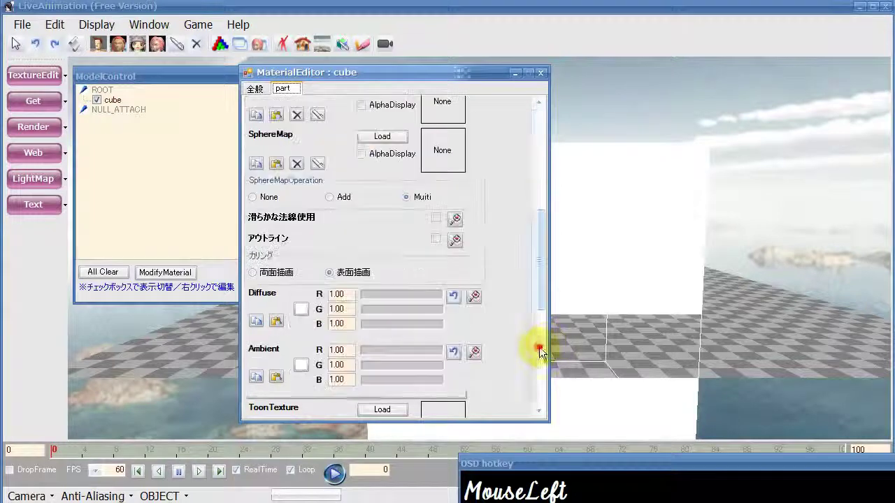
left_click(539, 348)
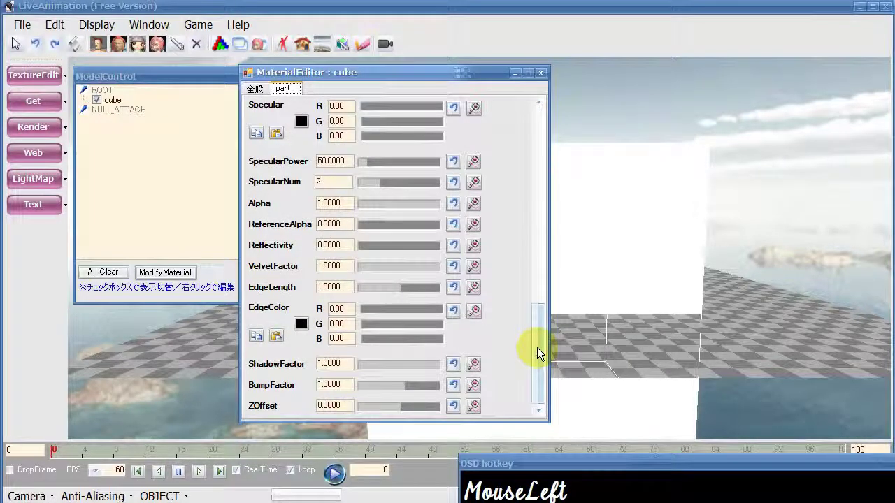
left_click_drag(336, 203, 301, 203)
type("0")
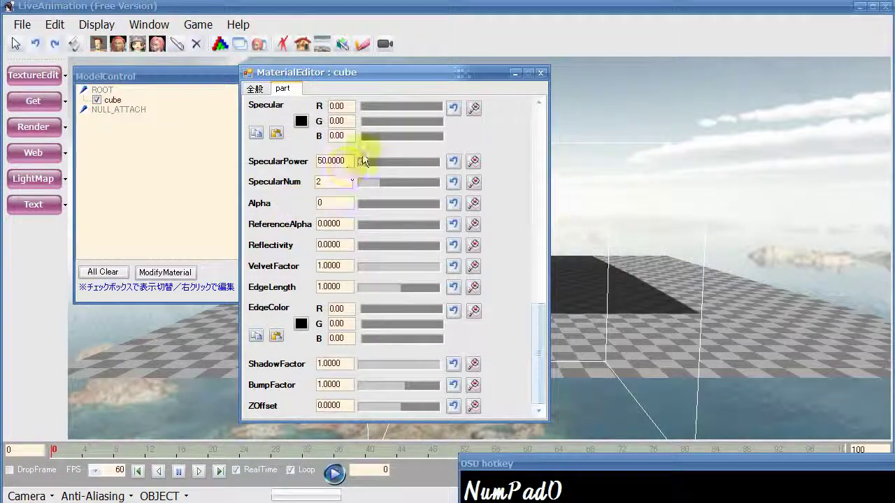
left_click(540, 72)
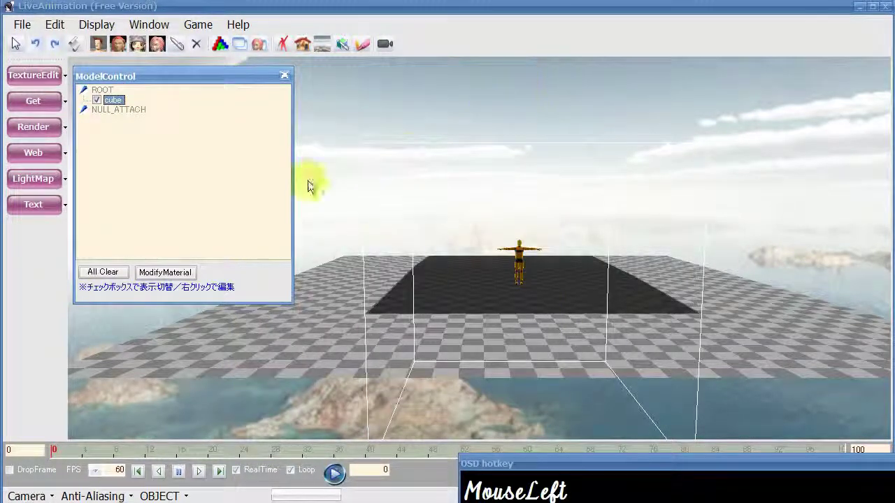
left_click(97, 101)
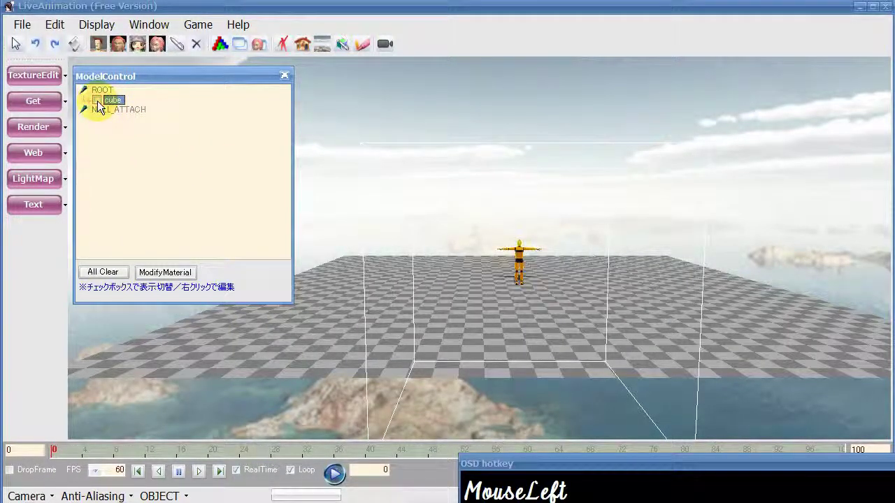
left_click(283, 77)
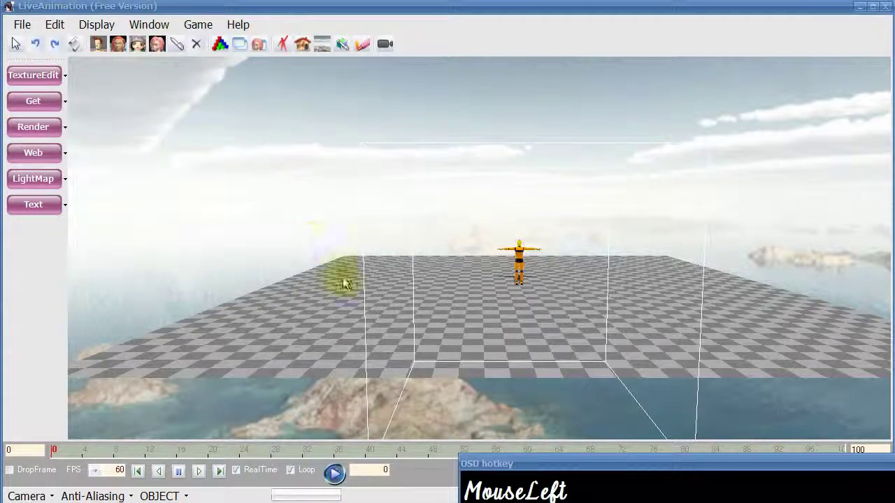
Step: Examine the cube's wireframe space around the avatar from several angles and distances
left_click_drag(344, 284, 481, 348)
scroll(480, 347, "down", 2)
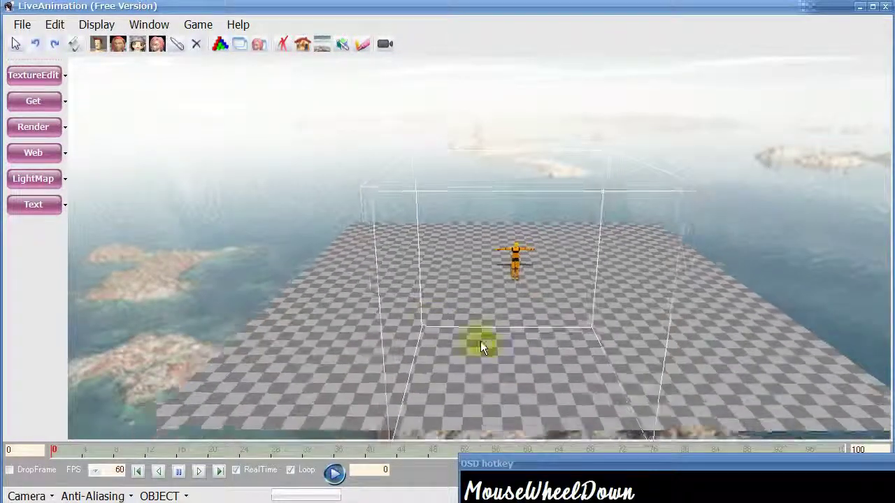
middle_click_drag(697, 349, 664, 324)
left_click_drag(663, 323, 495, 267)
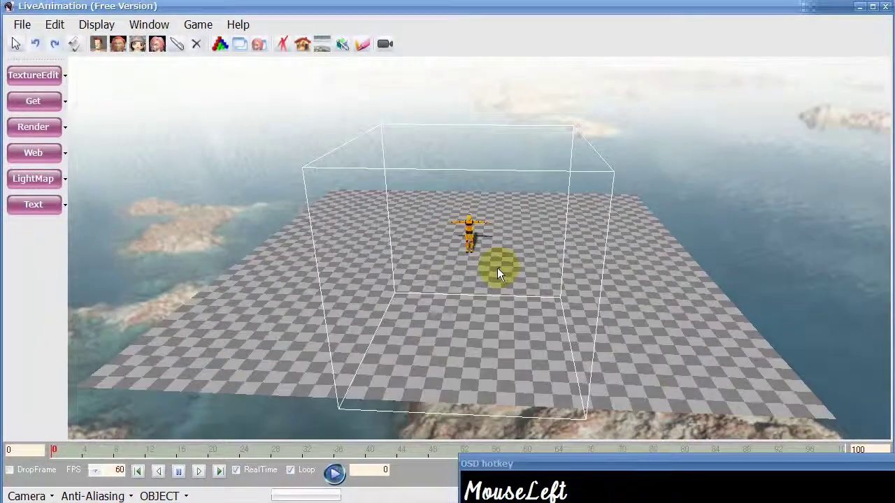
scroll(496, 267, "up", 5)
middle_click_drag(405, 318, 515, 247)
mouse_move(515, 247)
left_mouse_down()
mouse_move(451, 284)
mouse_move(482, 228)
mouse_move(504, 238)
left_mouse_up()
middle_click_drag(504, 238, 508, 278)
left_click_drag(507, 277, 480, 259)
middle_click_drag(479, 259, 260, 294)
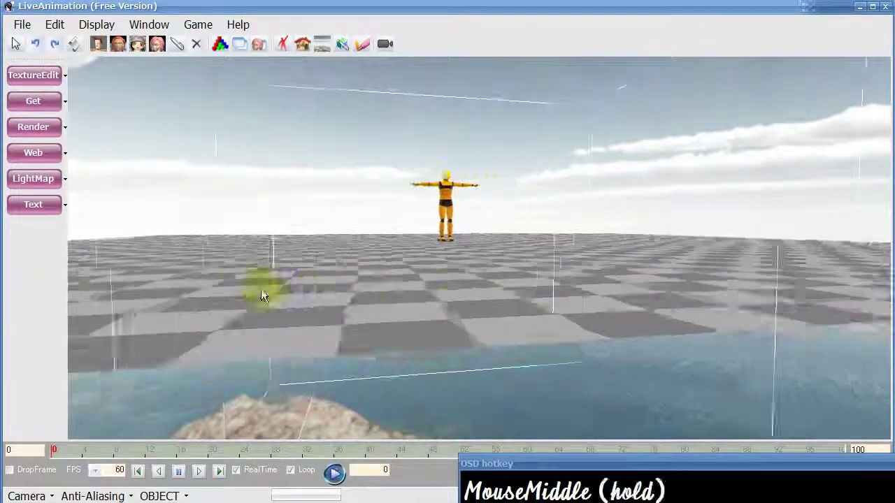
middle_click_drag(698, 273, 447, 286)
middle_click_drag(611, 277, 370, 288)
left_click_drag(366, 288, 35, 295)
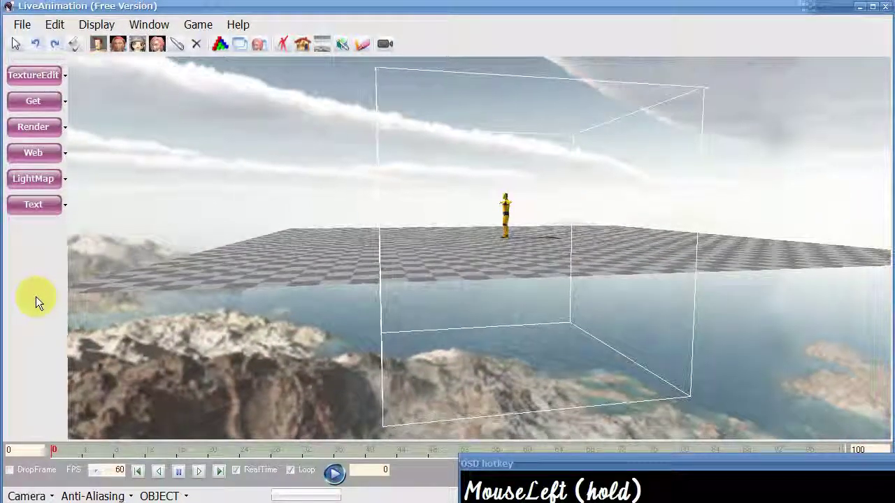
middle_click_drag(419, 235, 423, 270)
scroll(420, 266, "up", 3)
scroll(364, 276, "up", 2)
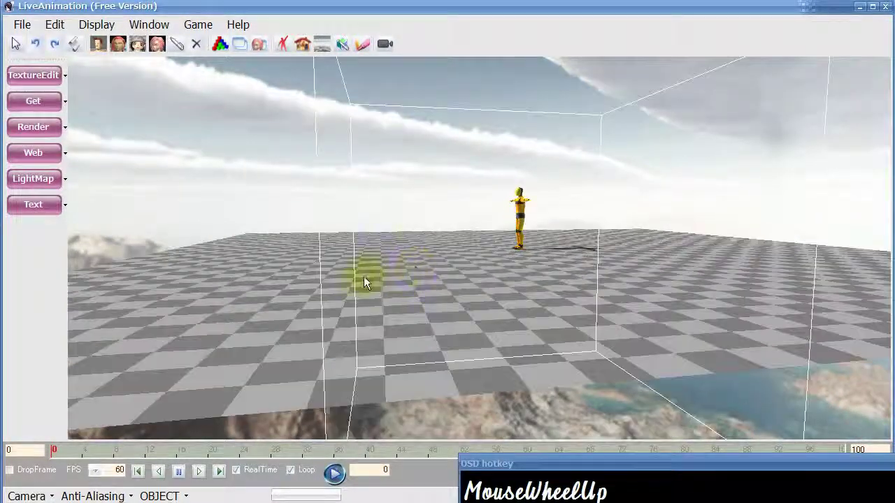
middle_click_drag(364, 276, 235, 313)
scroll(423, 299, "up", 2)
left_click(235, 313)
Step: Turn the BoundingBox display off and on again
left_click(94, 27)
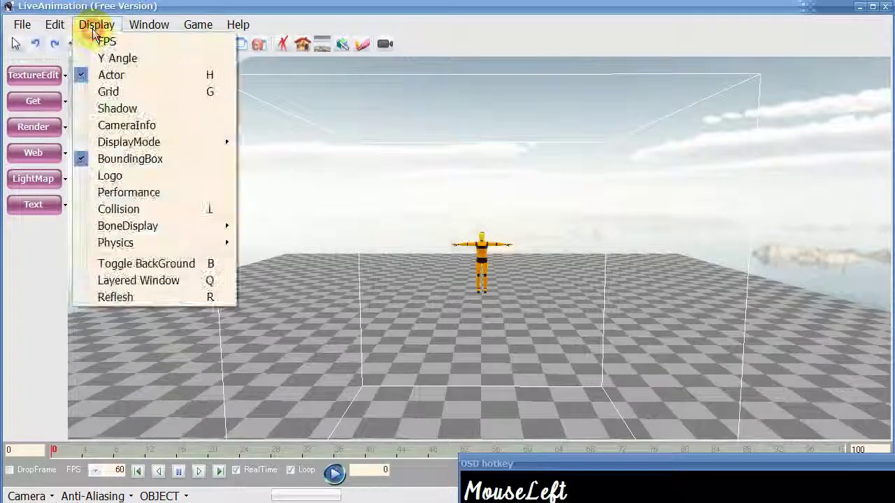
left_click(124, 160)
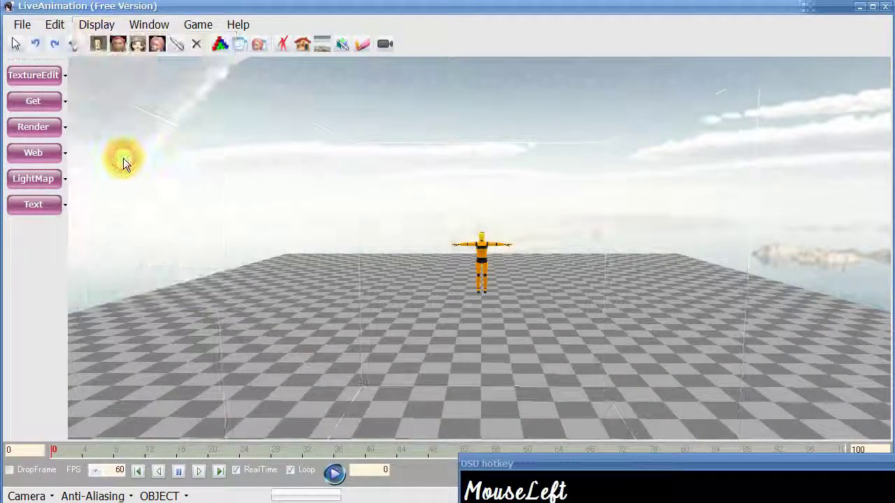
left_click(93, 26)
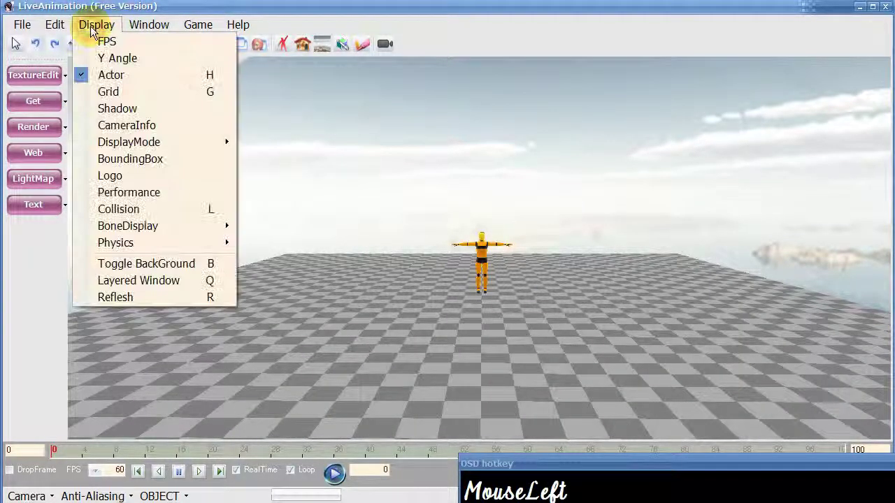
left_click(110, 156)
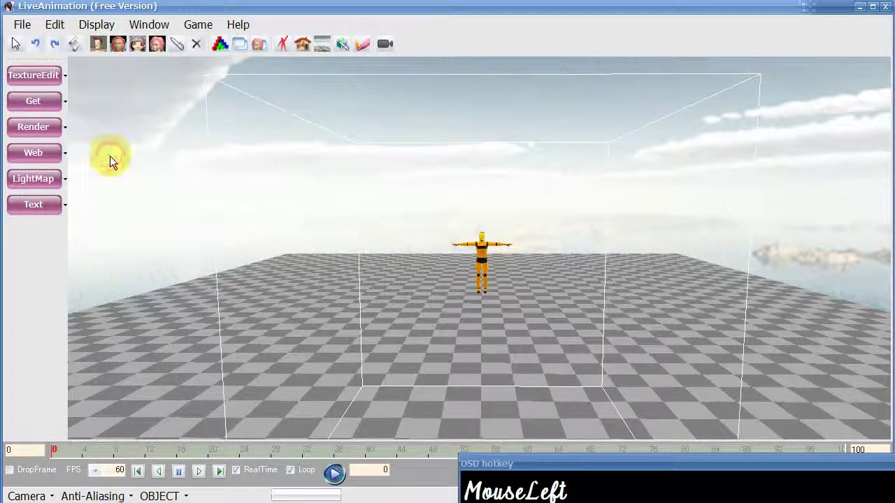
Step: Reopen ModelControl and alternate the selection between ROOT and the cube, ending on the cube
left_click(150, 25)
left_click(175, 131)
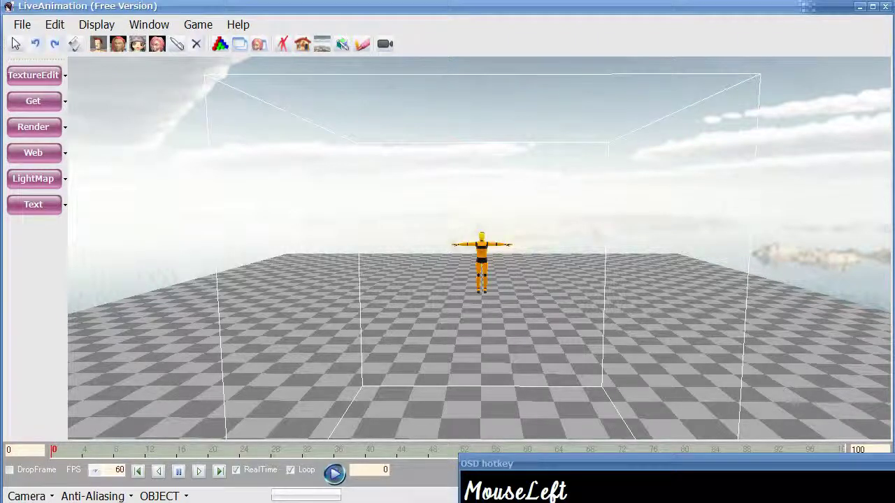
left_click_drag(245, 116, 198, 119)
left_click(113, 145)
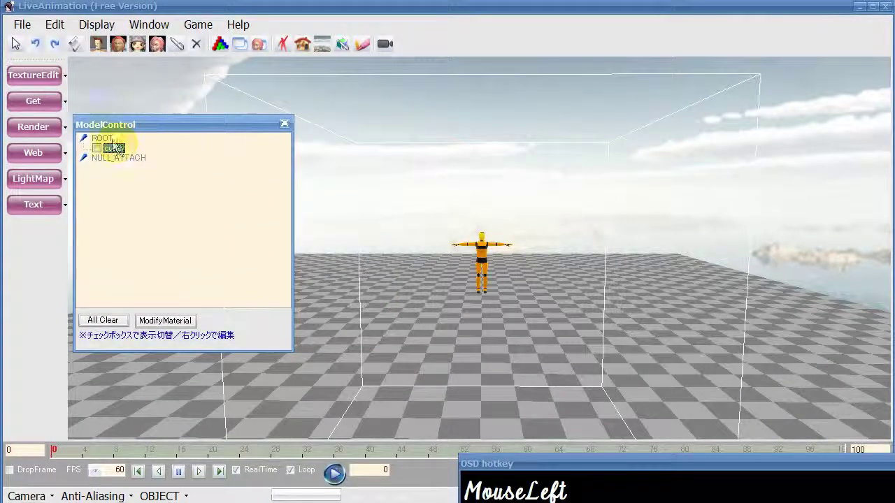
left_click(107, 140)
left_click(112, 148)
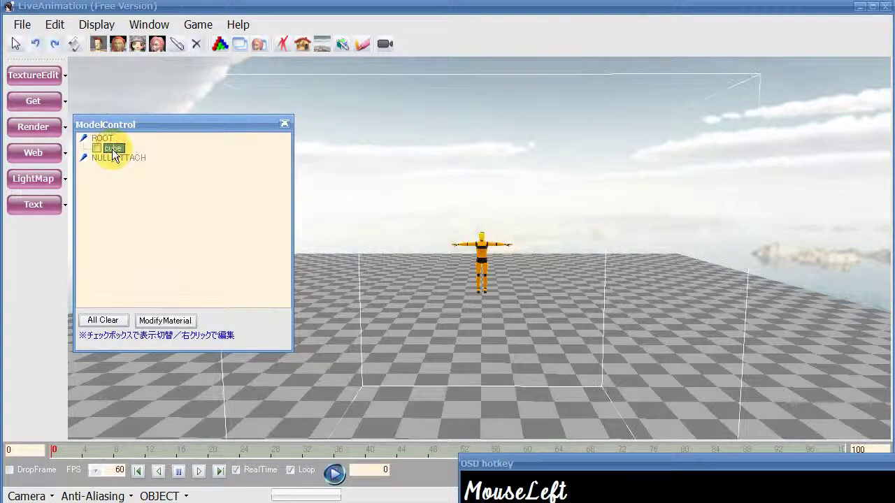
Step: Select ROOT and the cube in turn once more, and close ModelControl
left_click(112, 139)
left_click(112, 149)
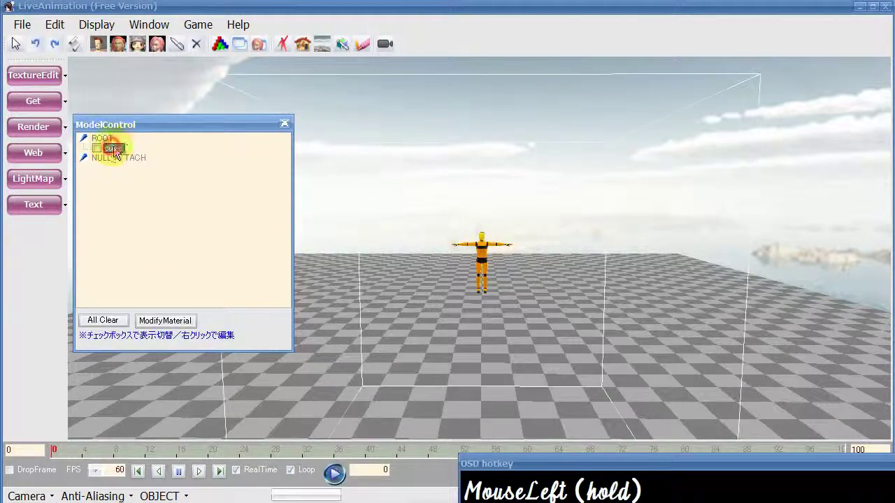
left_click(284, 124)
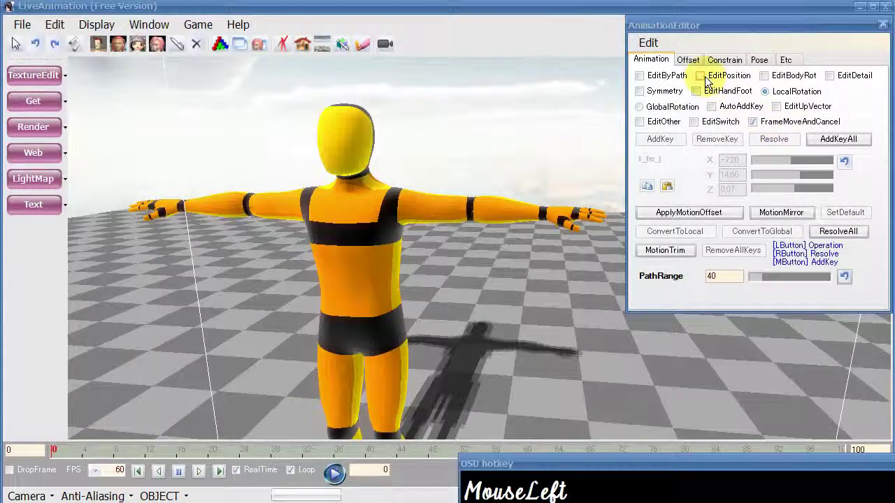
Step: Turn on EditPosition in the AnimationEditor and add keys for all markers at frame 0 with the avatar in its T-pose
left_click(700, 75)
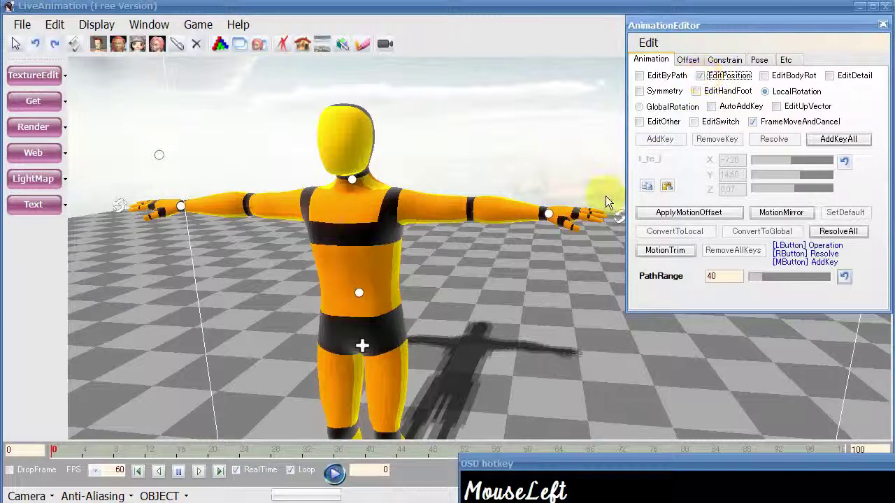
left_click_drag(549, 220, 505, 210)
mouse_move(60, 451)
left_mouse_down()
mouse_move(120, 451)
mouse_move(54, 451)
left_mouse_up()
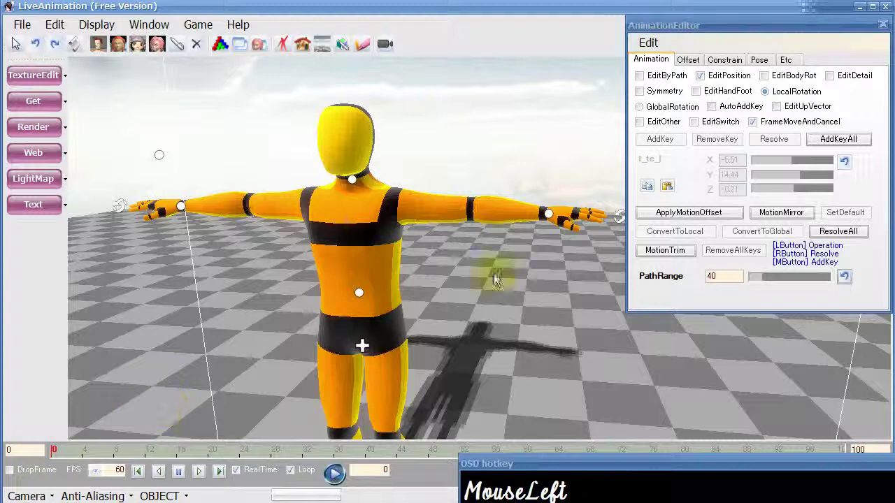
left_click(845, 140)
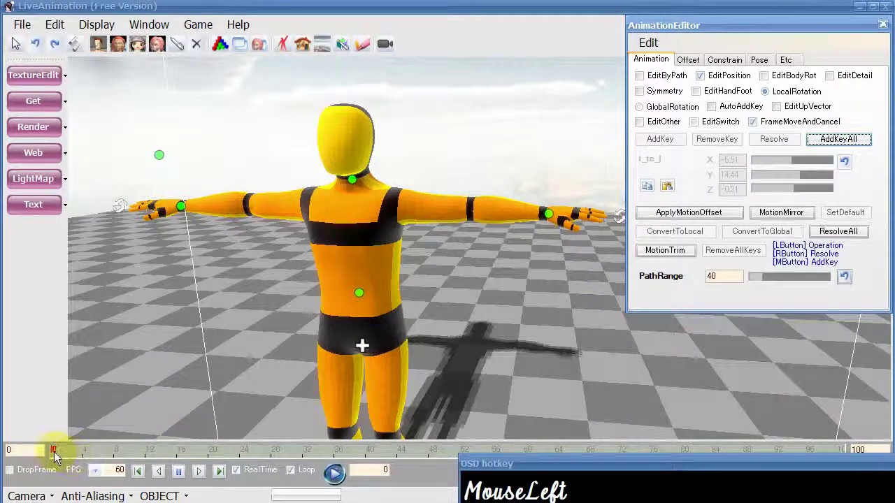
Step: At frame 20, move the avatar's left hand marker inward so the elbow bends, set a key on it, and reload the frame
left_click_drag(55, 452, 244, 430)
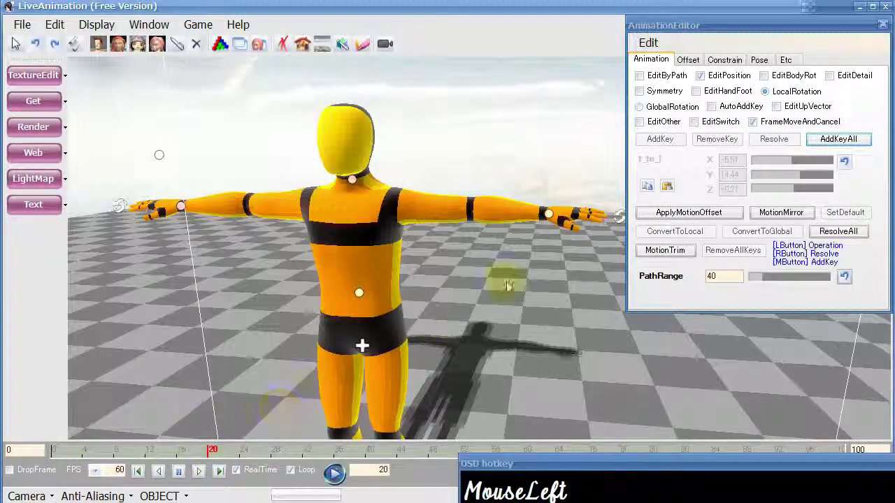
mouse_move(549, 228)
left_mouse_down()
mouse_move(466, 243)
mouse_move(447, 230)
mouse_move(456, 220)
left_mouse_up()
middle_click(455, 220)
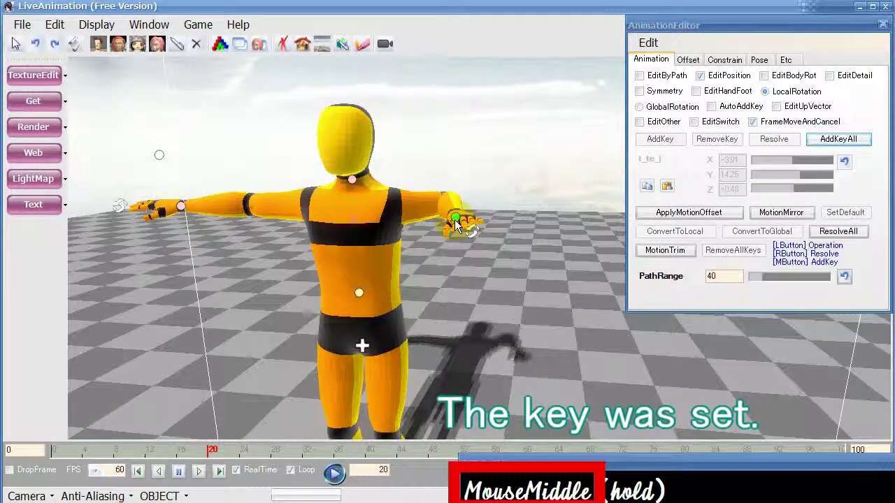
left_click_drag(211, 449, 216, 468)
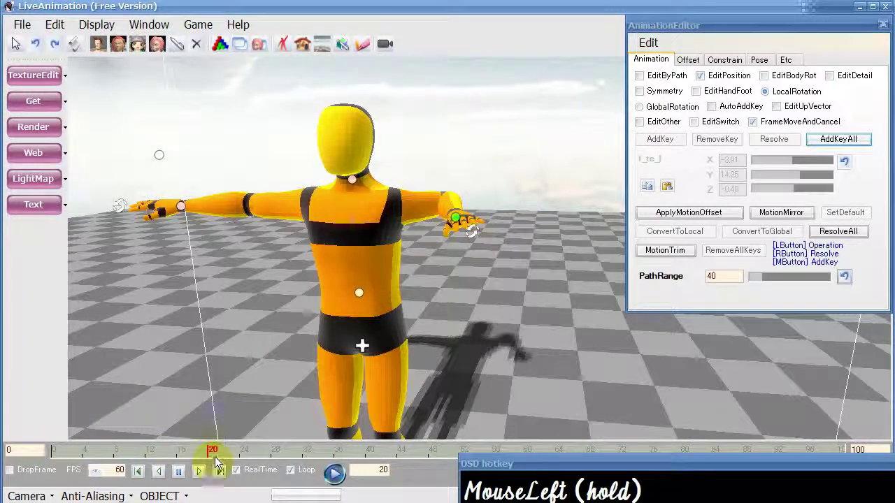
Step: Remove the left hand marker's key at frame 20 and reload the frame to restore the pose
middle_click(455, 224)
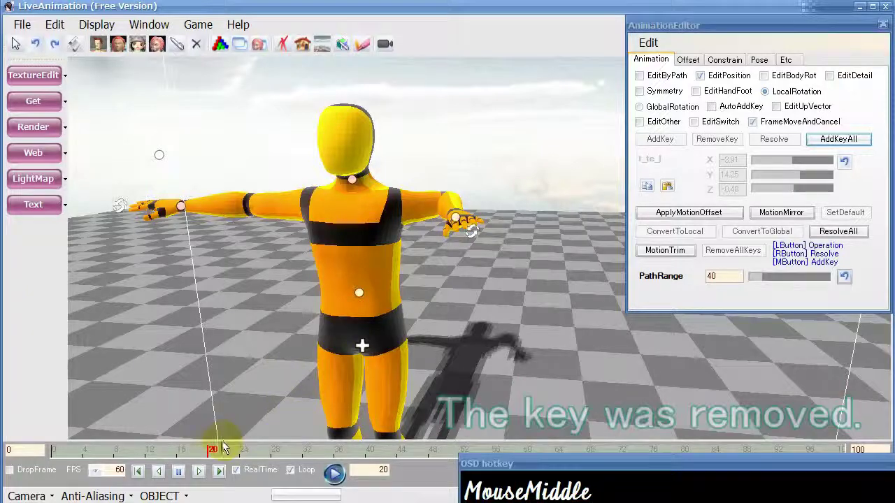
mouse_move(213, 455)
left_mouse_down()
mouse_move(45, 444)
mouse_move(235, 448)
mouse_move(196, 452)
mouse_move(216, 456)
left_mouse_up()
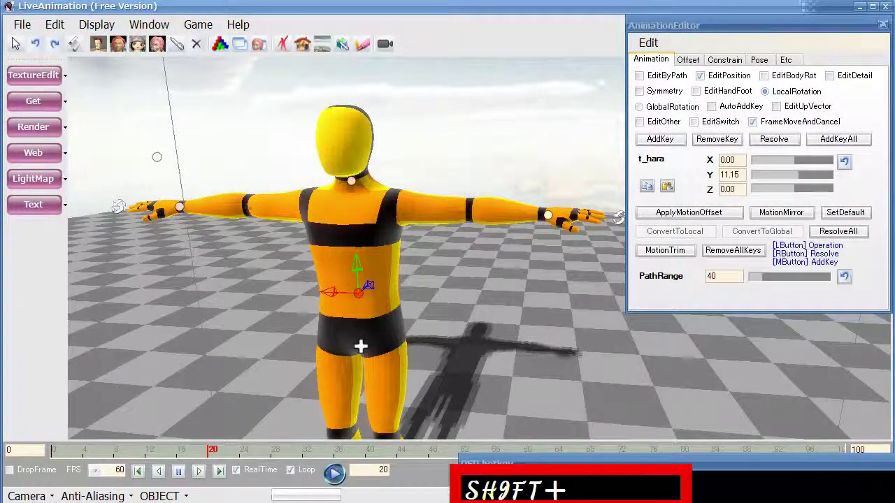
Step: Switch the torso marker to rotation and turn the upper body with its linked markers to about Y 62.28
left_click(360, 301, "shift")
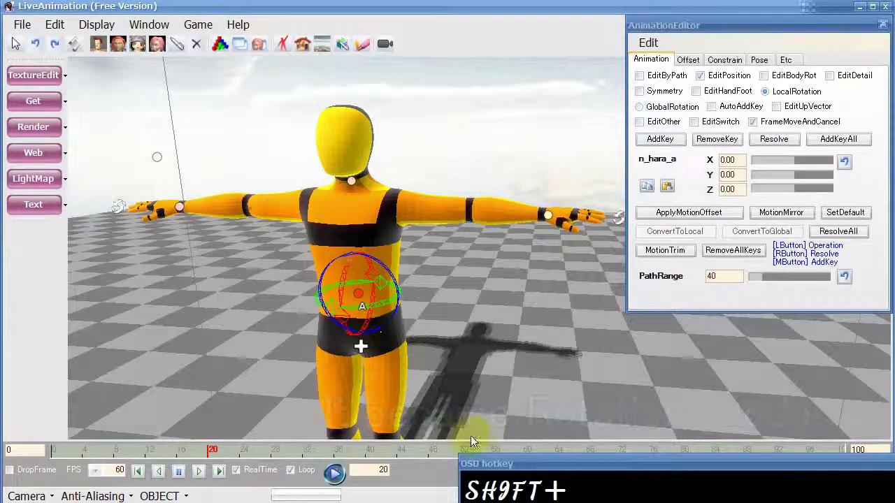
key("ctrl")
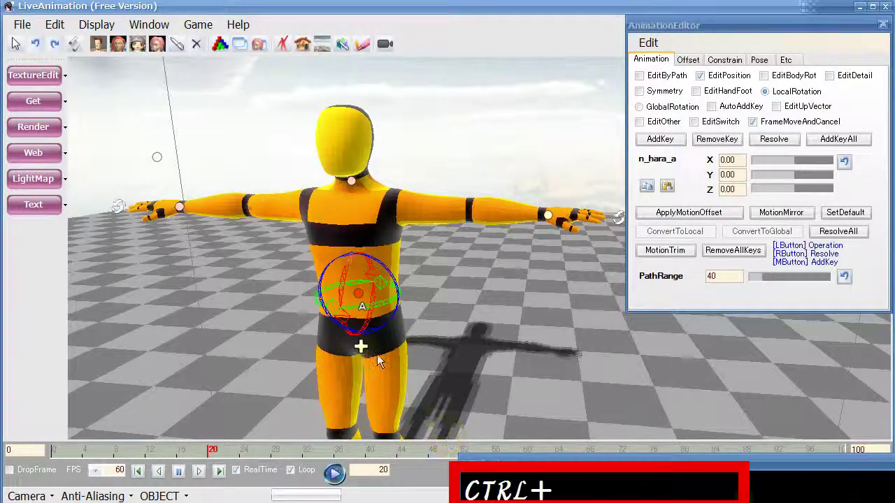
left_click_drag(372, 308, 443, 305, "ctrl")
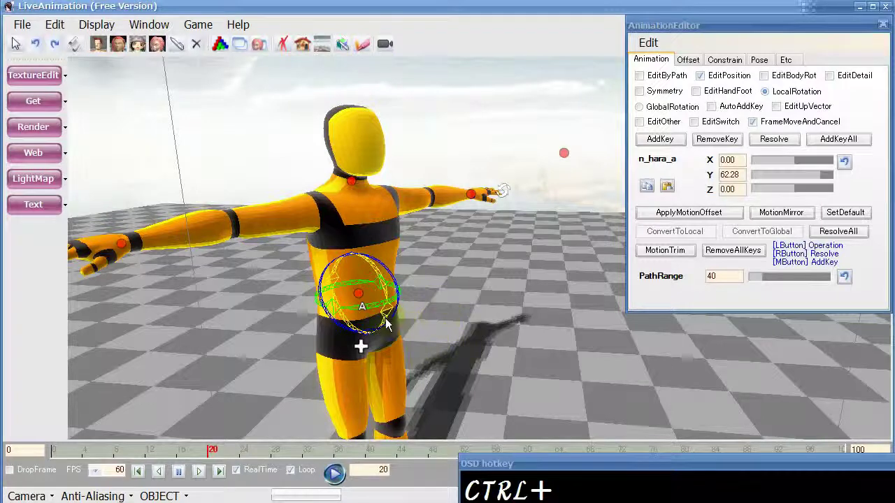
Step: Key only the torso and right hand markers, show the body rotation markers with EditBodyRot, and reload frame 20
middle_click(357, 296)
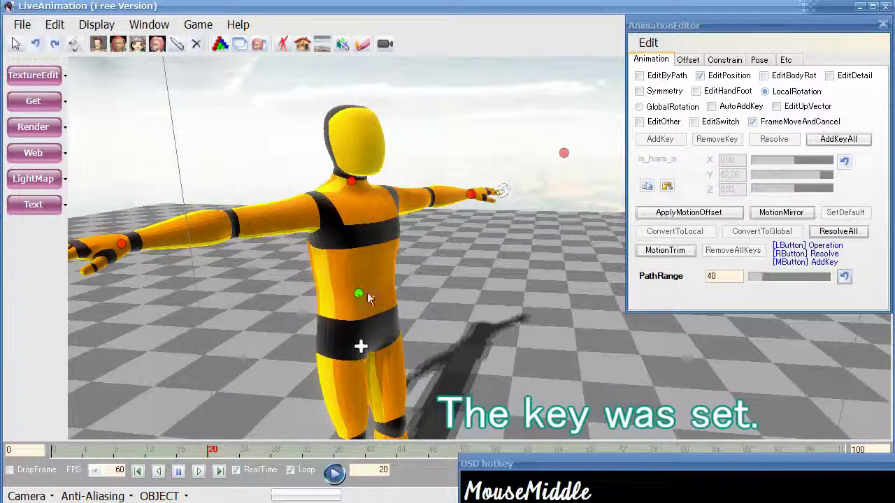
middle_click(120, 245)
left_click(764, 75)
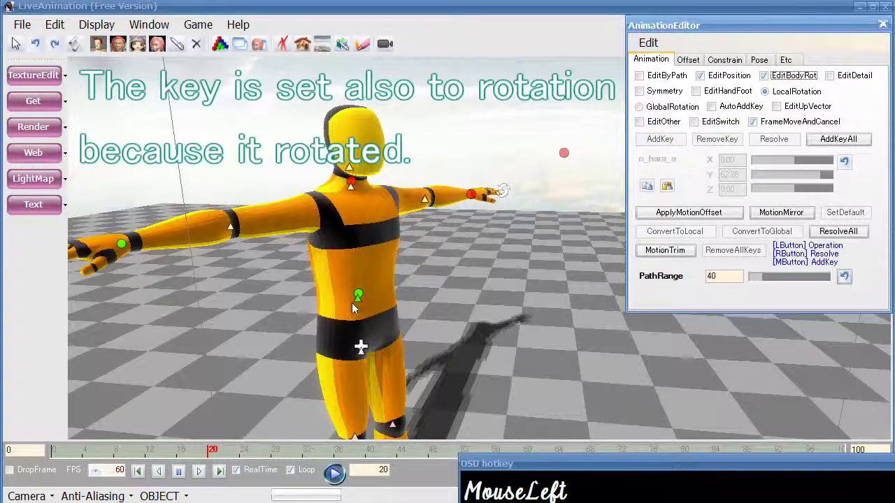
mouse_move(213, 458)
left_mouse_down()
mouse_move(76, 455)
mouse_move(214, 448)
left_mouse_up()
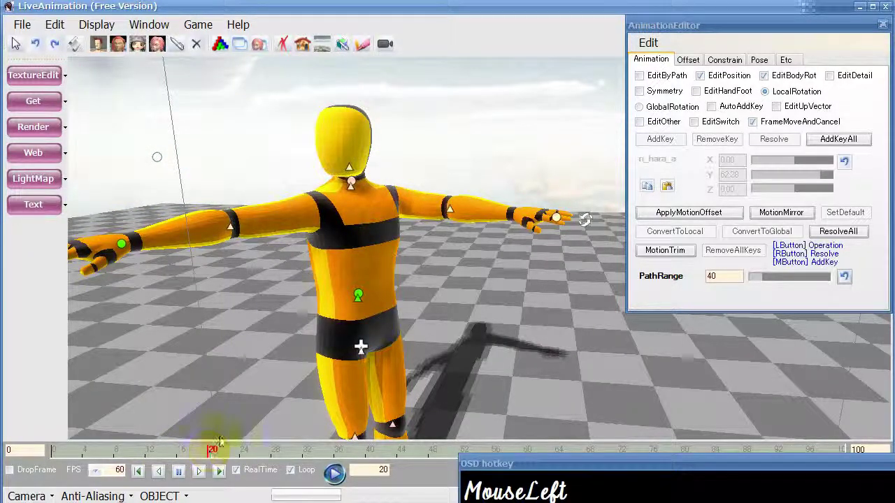
Step: Remove the keys from the torso and right hand markers and reload frame 20 to reset the pose
middle_click(357, 299)
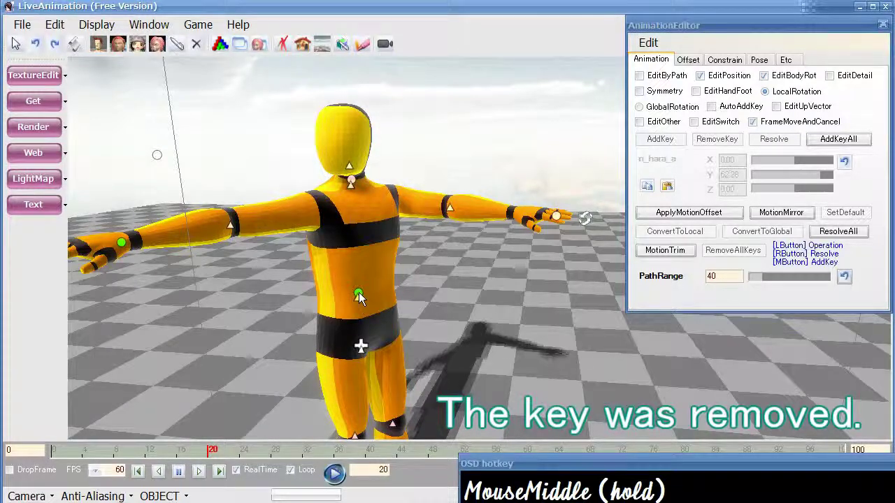
middle_click(121, 246)
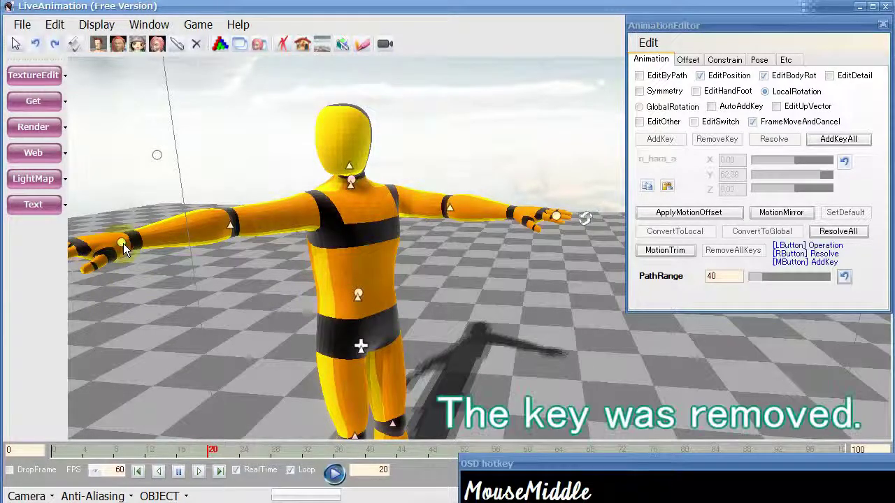
mouse_move(213, 450)
left_mouse_down()
mouse_move(110, 451)
mouse_move(250, 455)
mouse_move(173, 453)
mouse_move(237, 451)
mouse_move(213, 451)
left_mouse_up()
Step: Select the torso marker, switch it to rotation, and turn the upper body with its linked markers to about Y 56.05
left_click(355, 293)
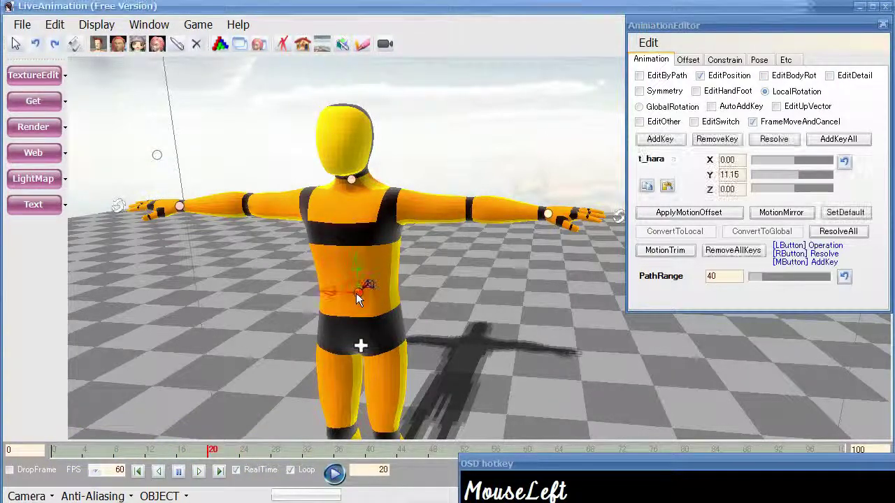
key("shift")
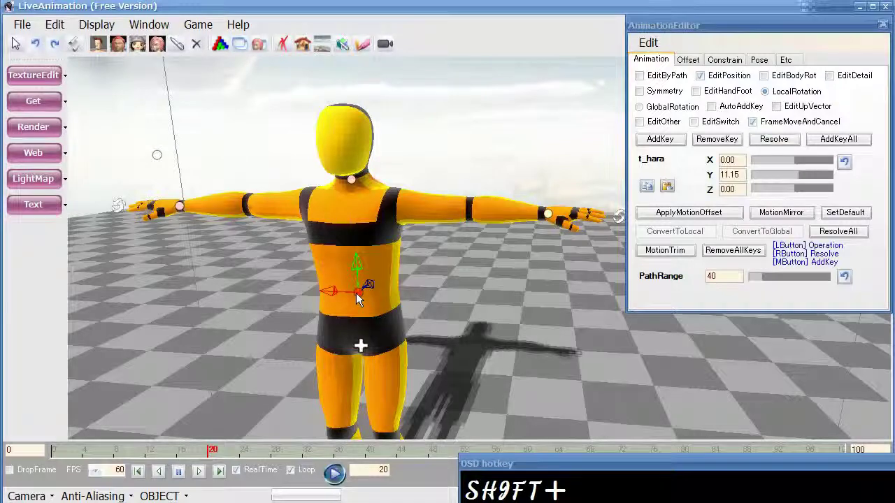
left_click(356, 293, "shift")
key("ctrl")
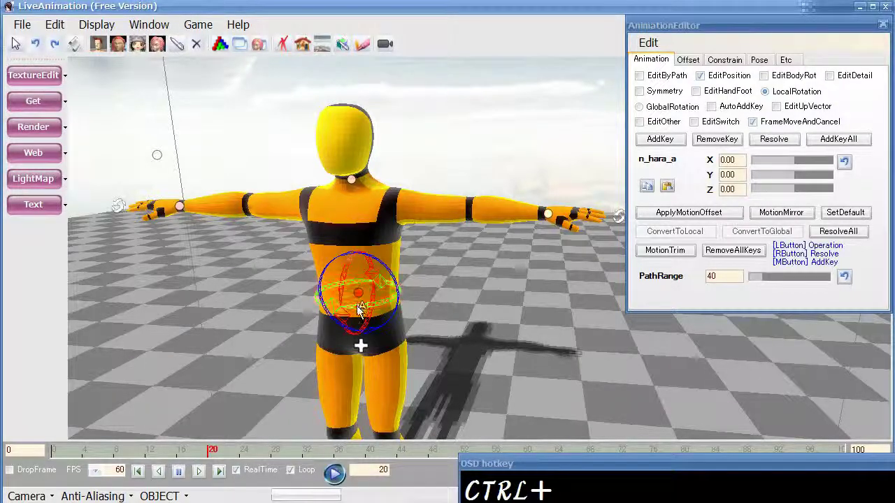
left_click_drag(358, 310, 445, 317, "ctrl")
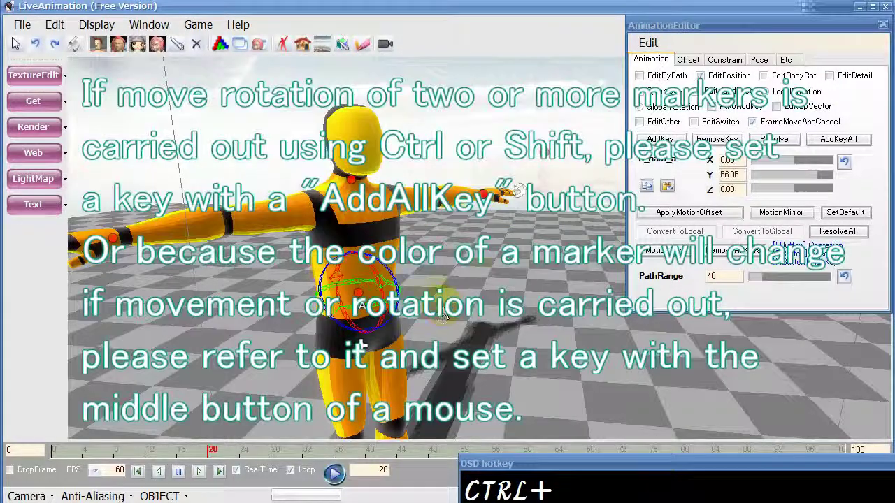
Step: Add keys for all markers at frame 20, turn on EditBodyRot, and scrub the timeline back to frame 0
left_click(837, 140)
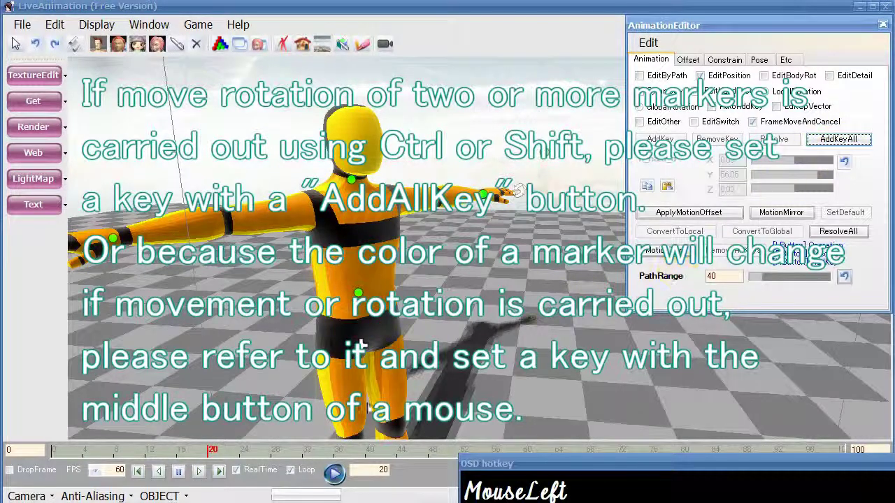
left_click(764, 75)
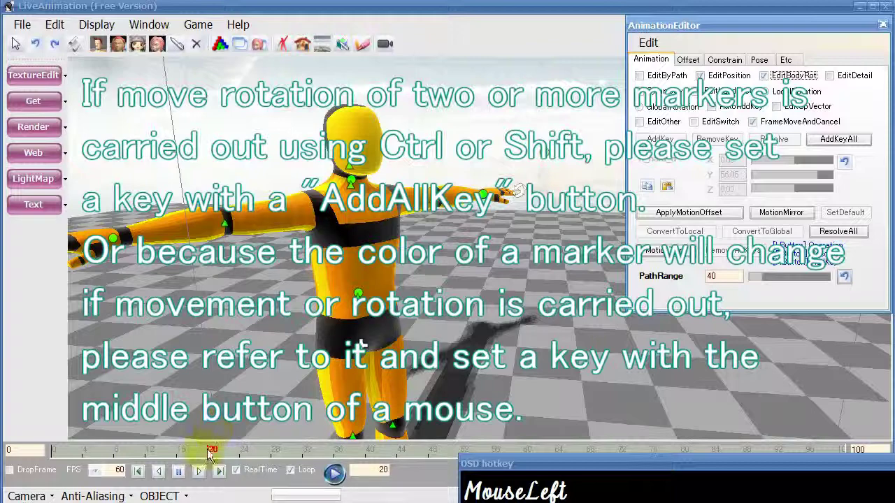
left_click_drag(210, 454, 49, 421)
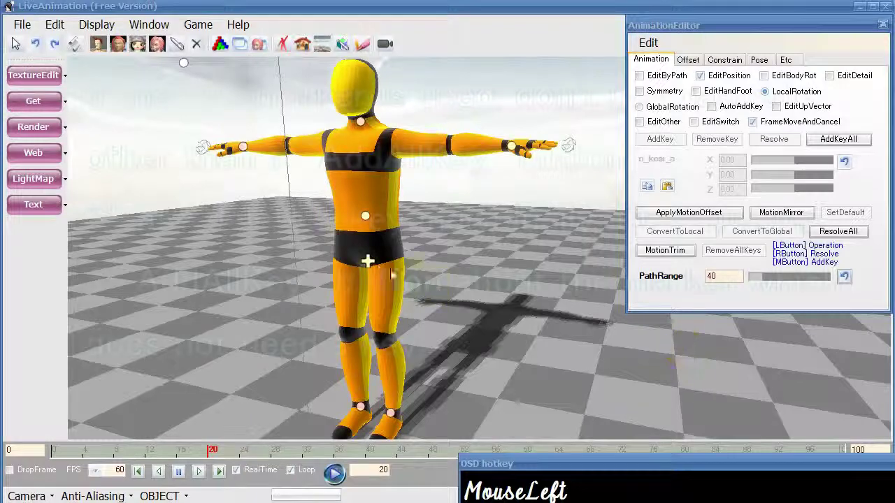
Step: At frame 20, lower and shift the hips with the "+" marker into a crouch, and rotate the body around the hips
mouse_move(367, 260)
left_mouse_down()
mouse_move(354, 317)
mouse_move(414, 308)
mouse_move(383, 310)
left_mouse_up()
left_click(375, 317, "shift")
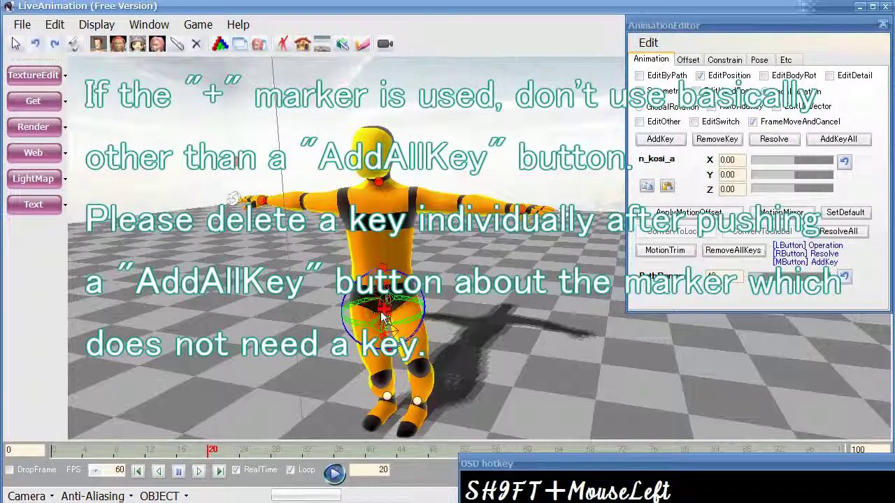
left_click(378, 315, "ctrl")
left_click_drag(381, 317, 388, 316, "ctrl")
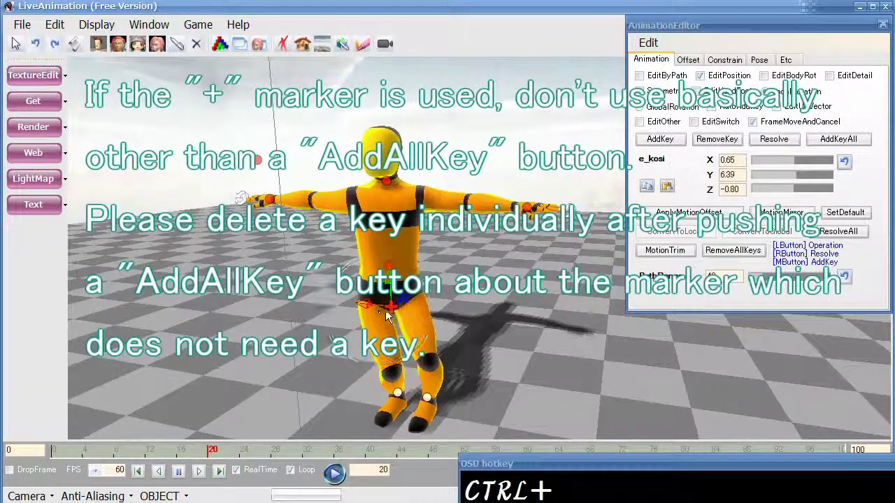
left_click(389, 313, "shift")
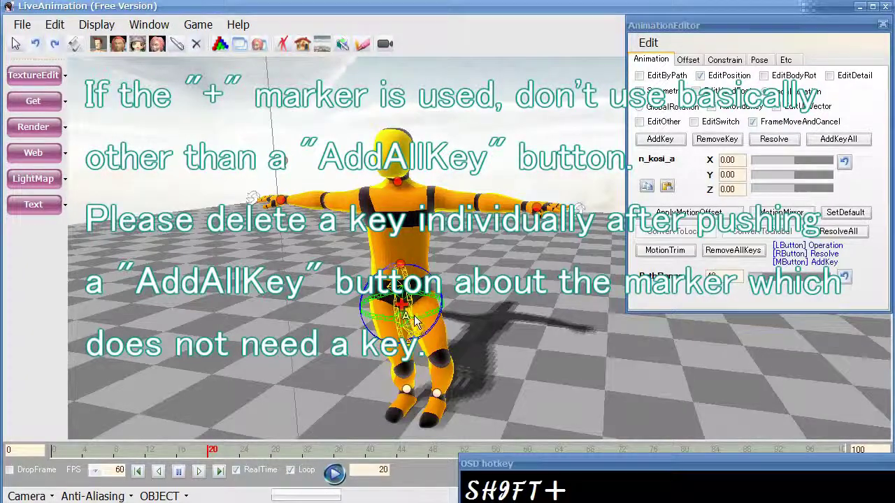
left_click_drag(421, 323, 473, 311, "ctrl")
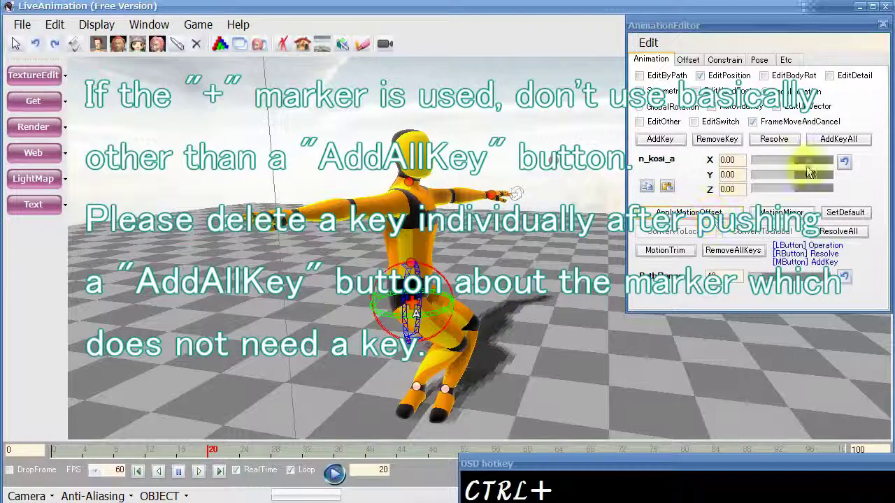
Step: Add keys for all markers at frame 20 and scrub the timeline to check the crouching motion
left_click(835, 140)
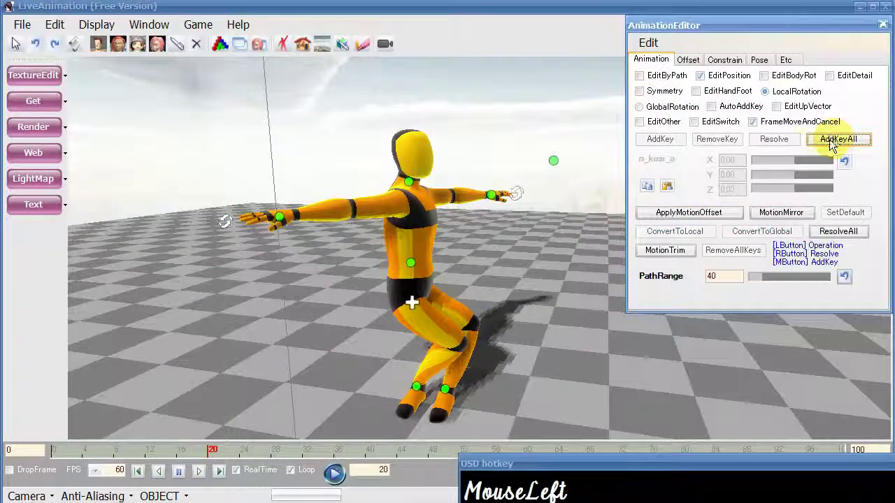
left_click_drag(202, 455, 96, 444)
left_click_drag(77, 444, 531, 236)
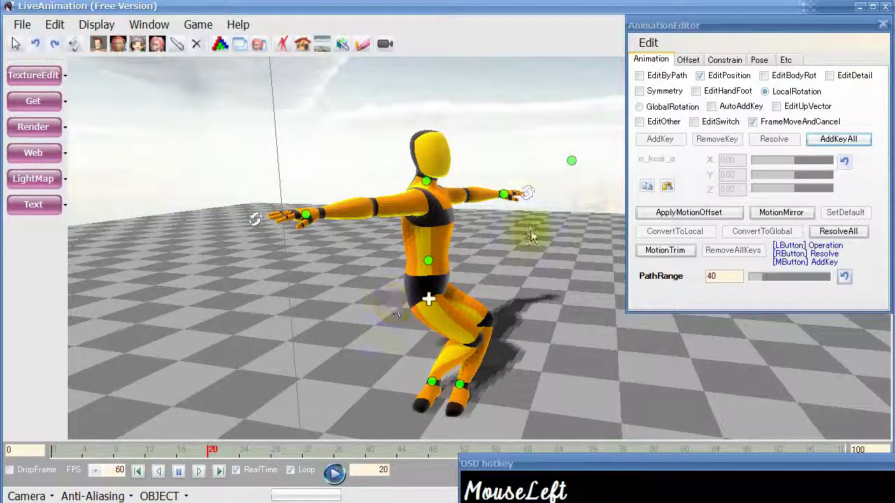
Step: Remove the frame 20 keys from the left hand, gaze target and neck markers, and scrub the timeline toward the start
middle_click(505, 194)
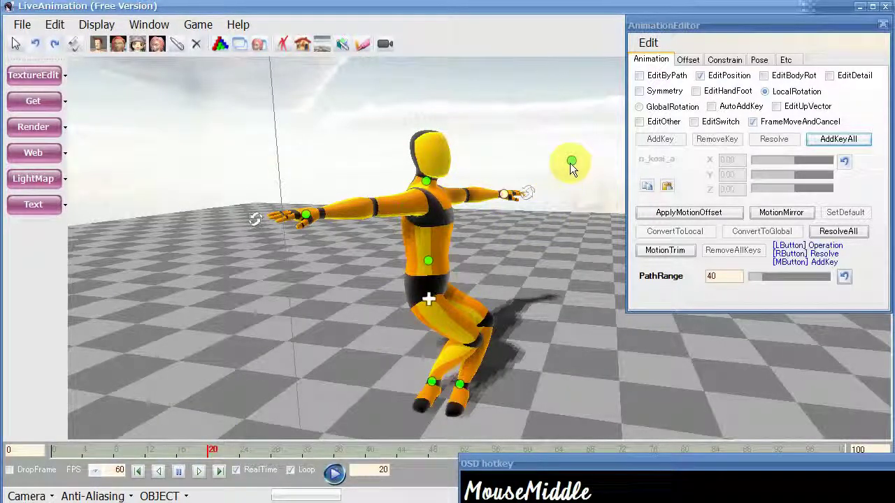
middle_click(425, 180)
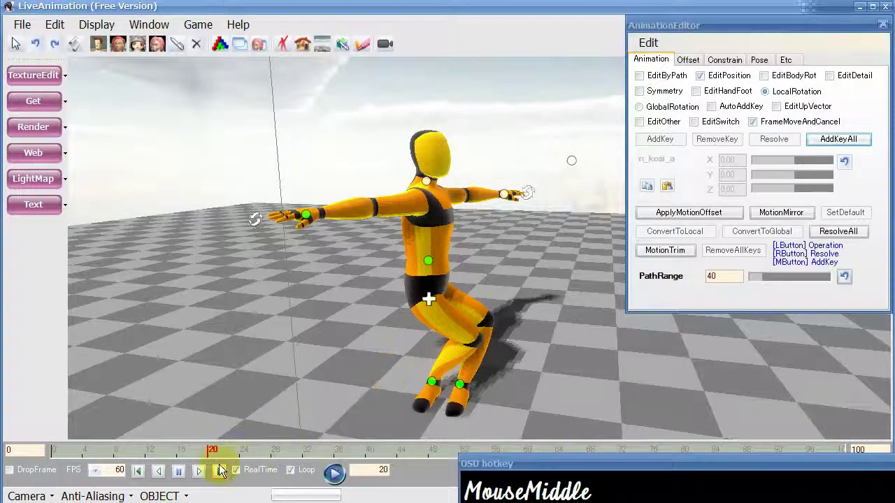
left_click_drag(208, 455, 83, 408)
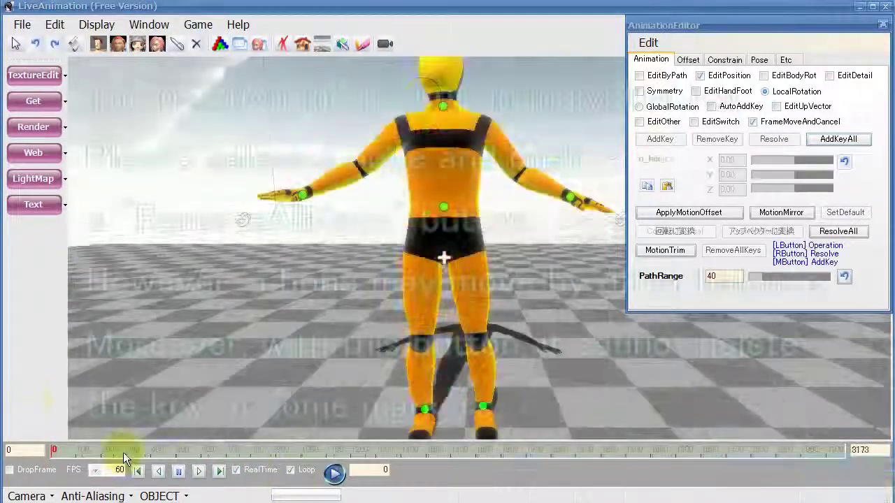
Step: Move to frame 983, remove all keys from the right hand marker, and scrub the timeline to check the motion
left_click_drag(120, 455, 298, 452)
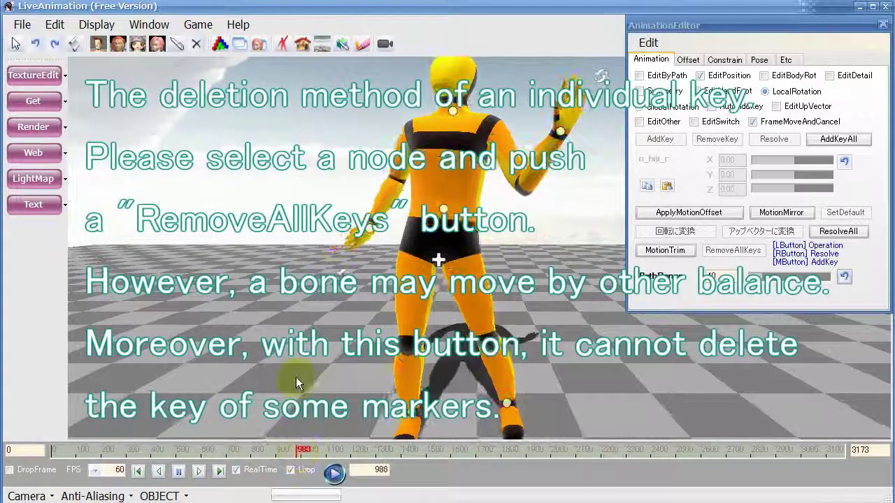
left_click(370, 238)
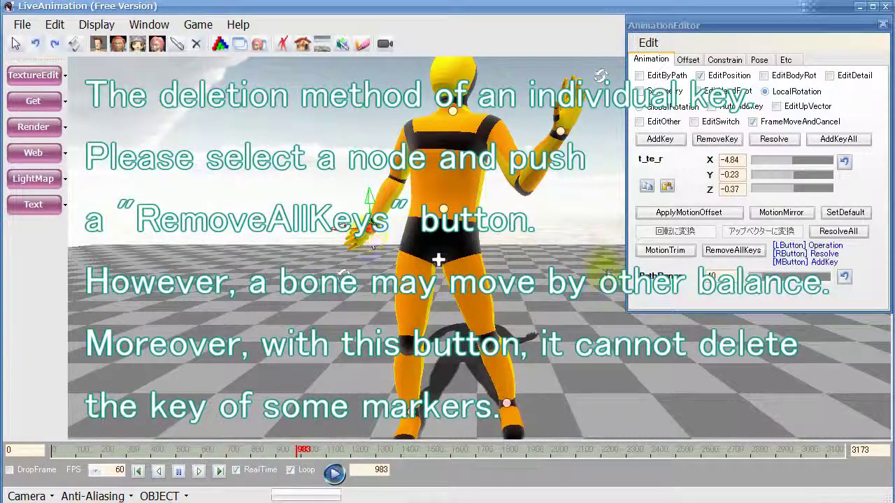
left_click(732, 251)
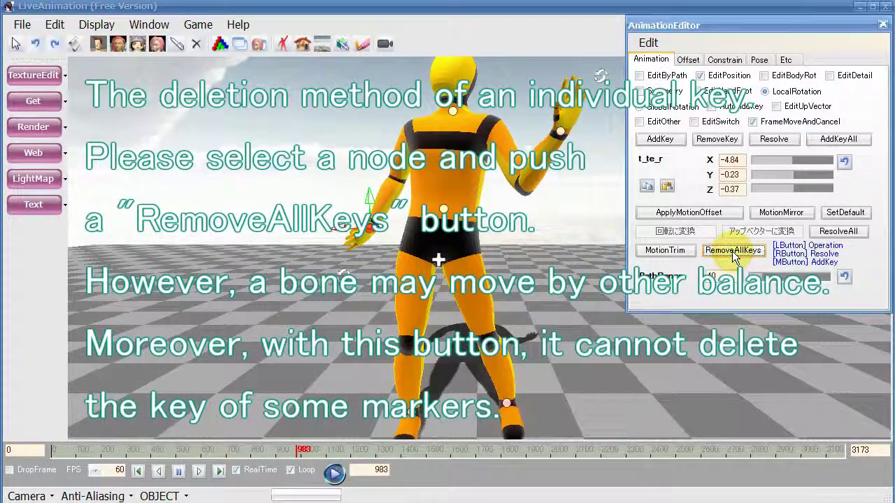
left_click_drag(293, 448, 339, 440)
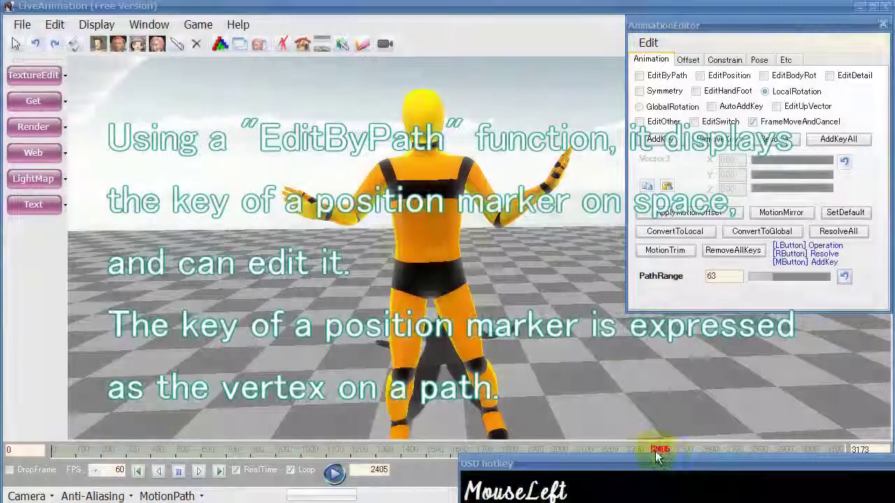
Step: Move to frame 2383 and turn on EditByPath, accepting the motion freeze that matches the motion to the avatar's build
mouse_move(653, 450)
left_mouse_down()
mouse_move(691, 447)
mouse_move(655, 448)
left_mouse_up()
left_click(639, 77)
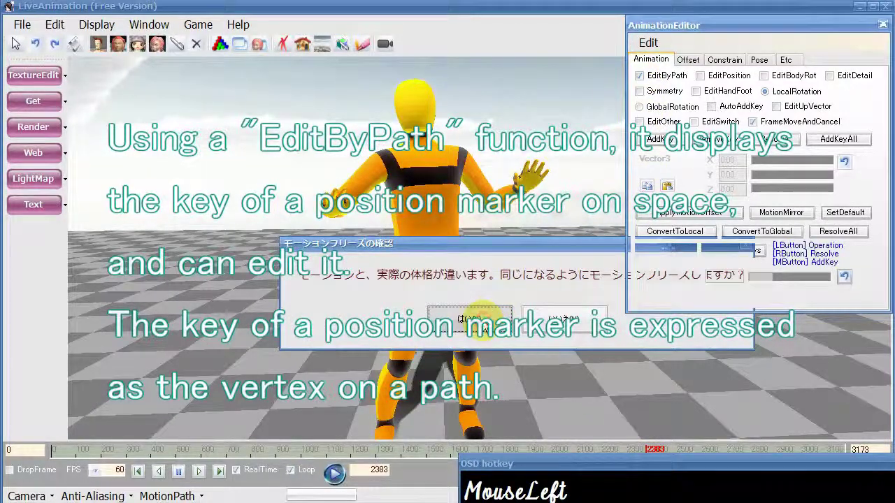
left_click(478, 319)
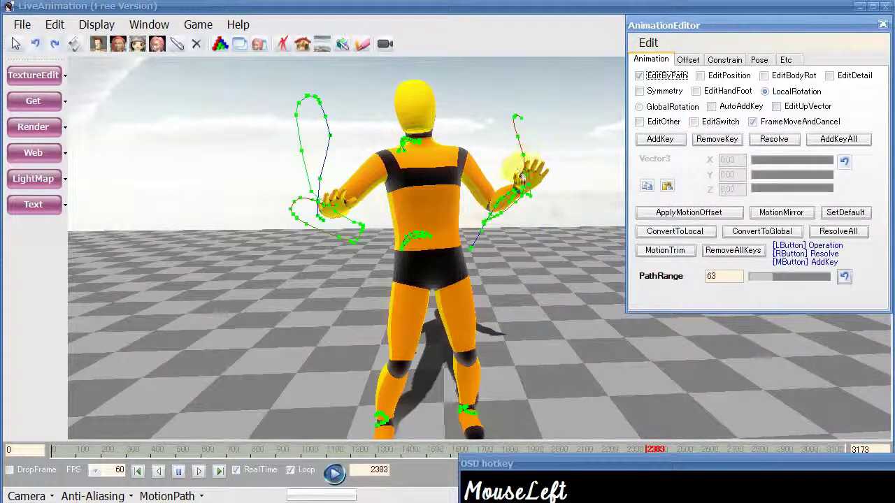
Step: Set PathRange to 79 and go to frame 2327 with the left hand's motion path in close view
left_click_drag(770, 278, 780, 278)
mouse_move(640, 446)
left_mouse_down()
mouse_move(594, 445)
mouse_move(631, 444)
left_mouse_up()
middle_click_drag(528, 283, 449, 318)
scroll(527, 270, "up", 5)
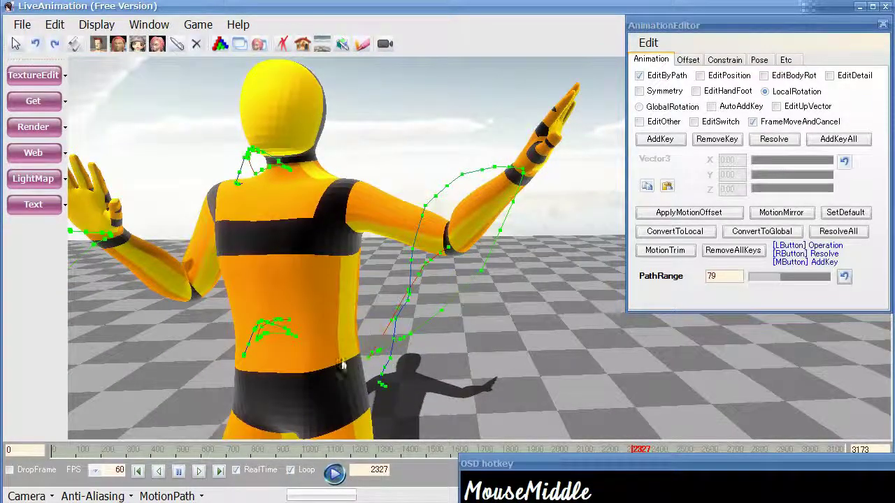
left_click_drag(140, 395, 123, 418)
Step: Select a vertex on the lower part of the left hand's path and translate it outward and slightly down
left_click(35, 497)
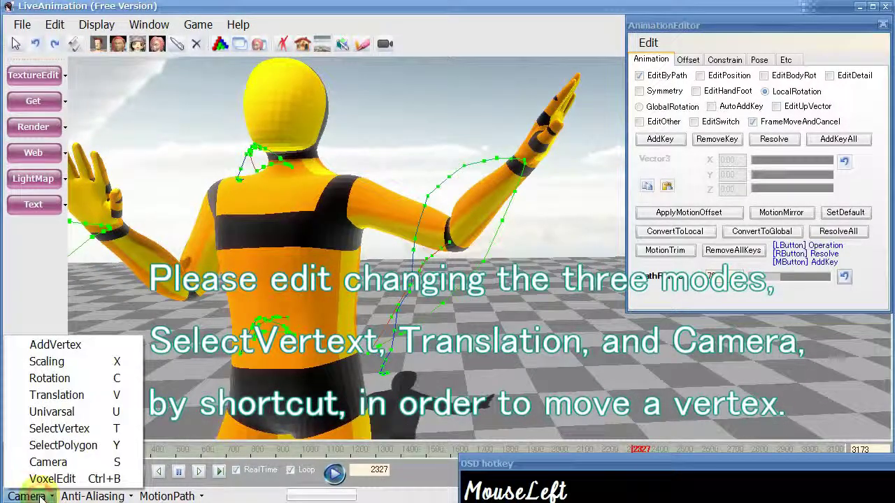
left_click(98, 430)
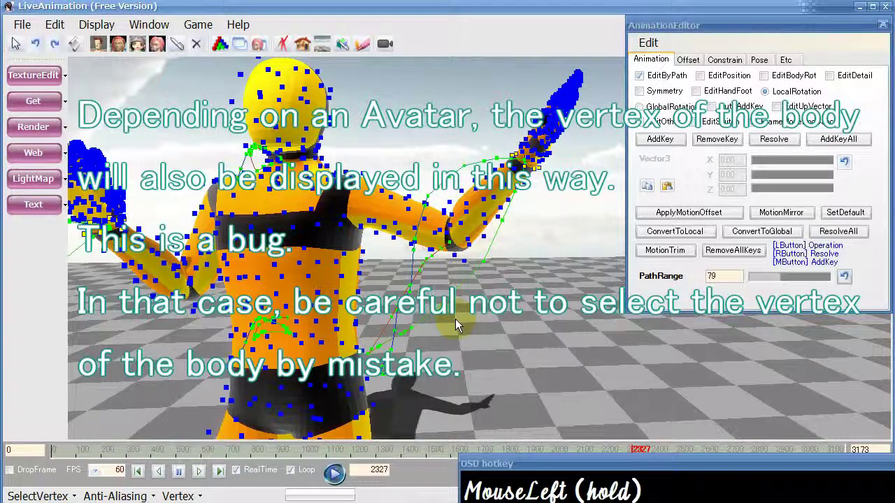
left_click(443, 316)
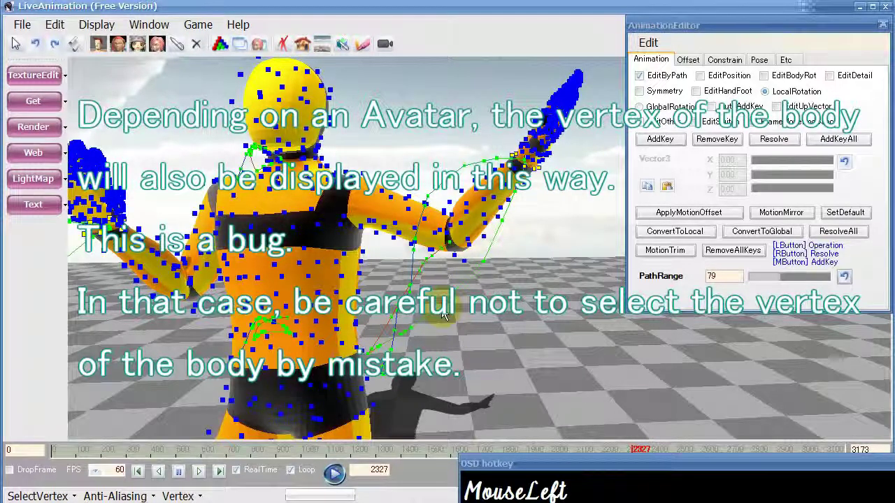
left_click(38, 495)
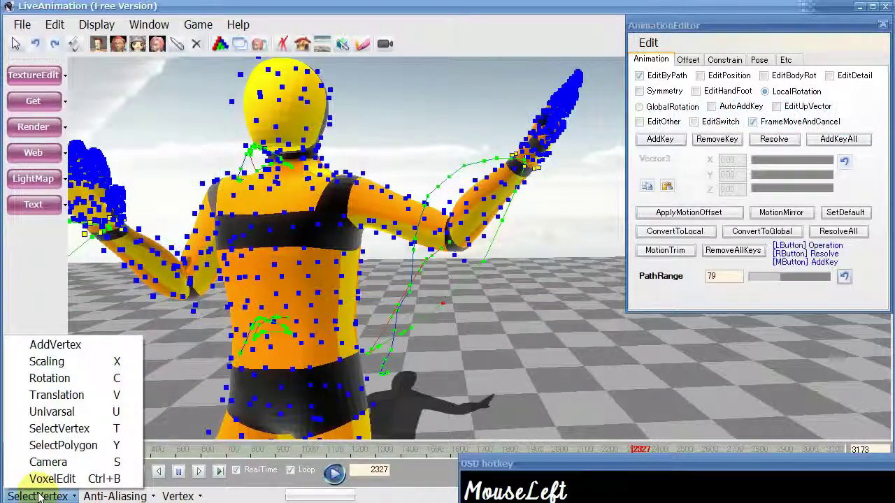
left_click(89, 404)
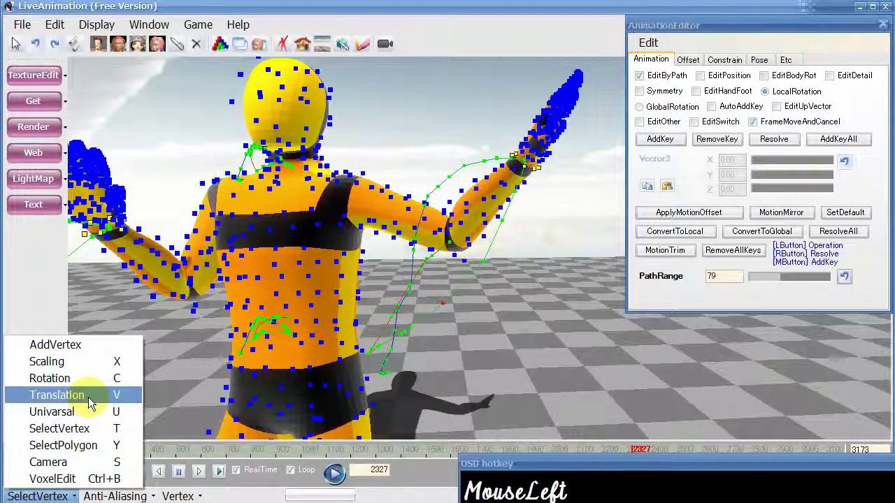
left_click(403, 307)
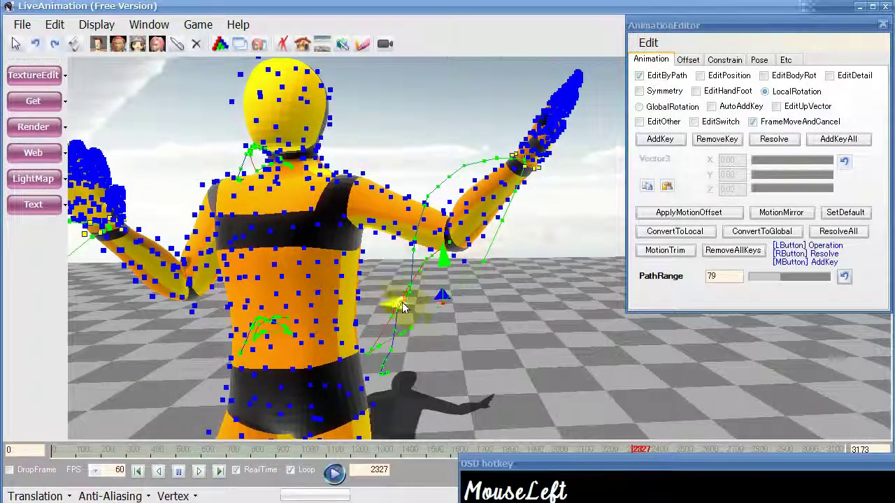
left_click_drag(403, 307, 521, 279)
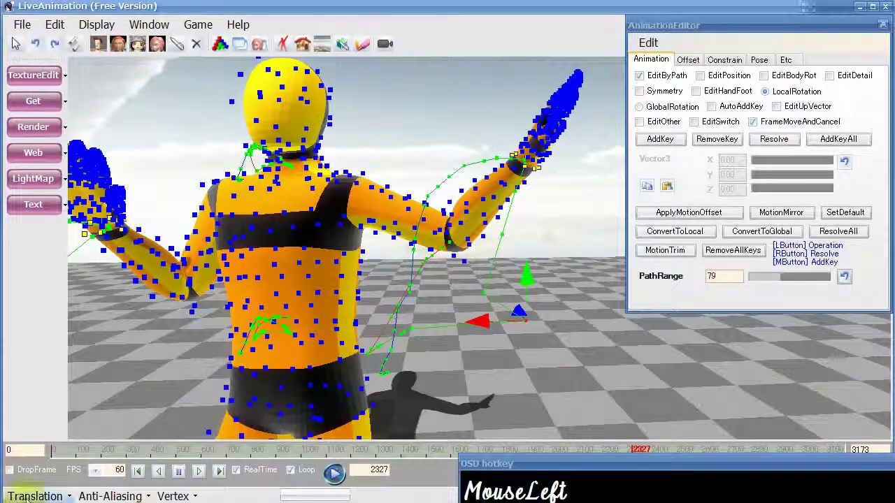
Step: Add the neighbouring vertex on the left hand's path to the selection and translate both vertices farther outward
left_click(35, 496)
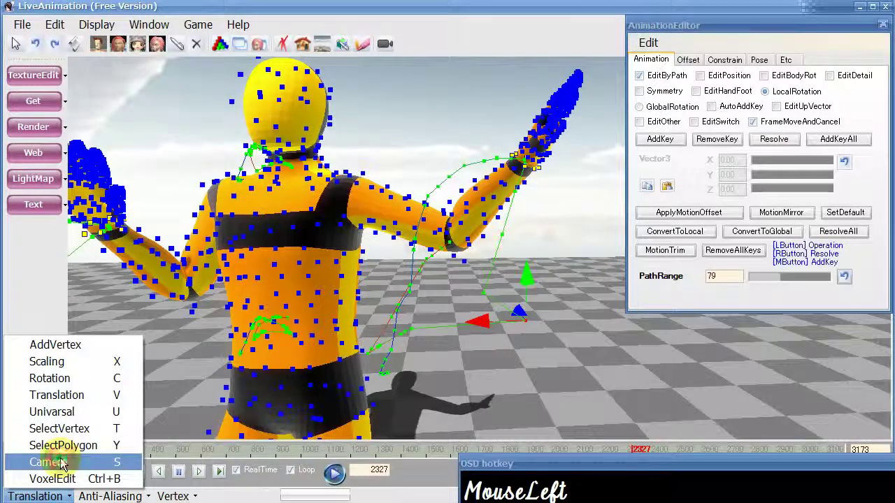
left_click(60, 463)
left_click_drag(174, 397, 169, 376)
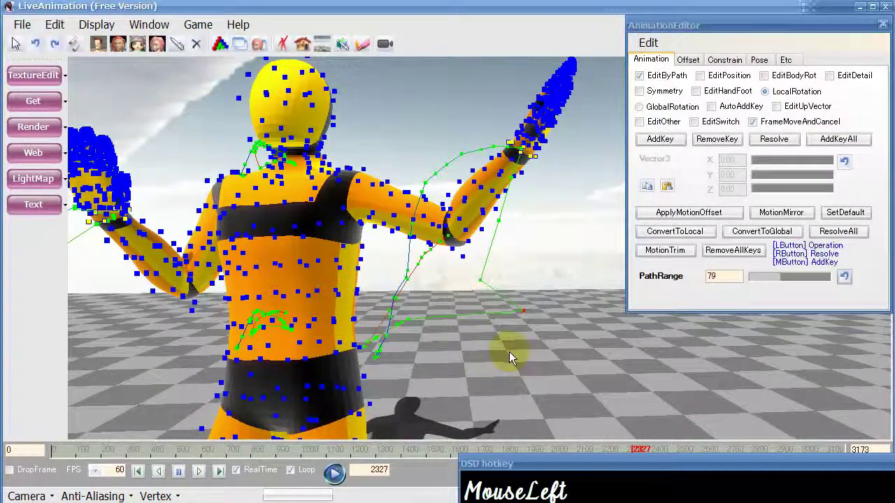
key("v")
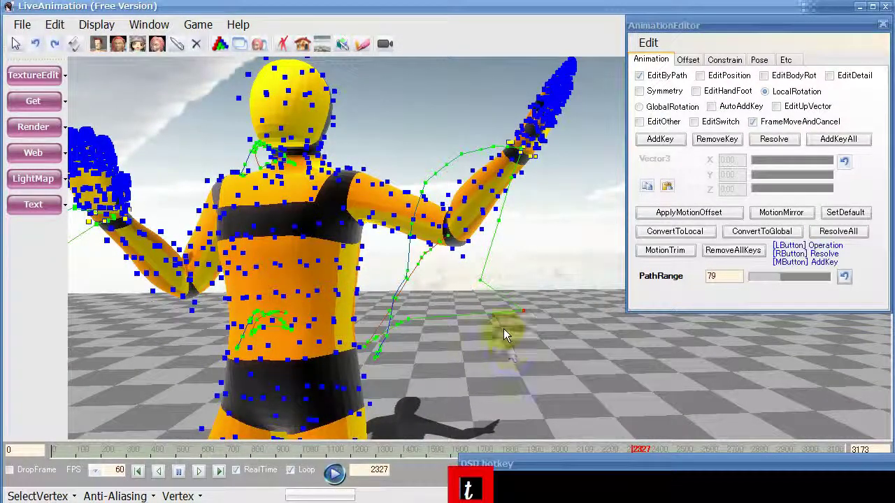
left_click(465, 281)
left_click_drag(466, 280, 545, 328)
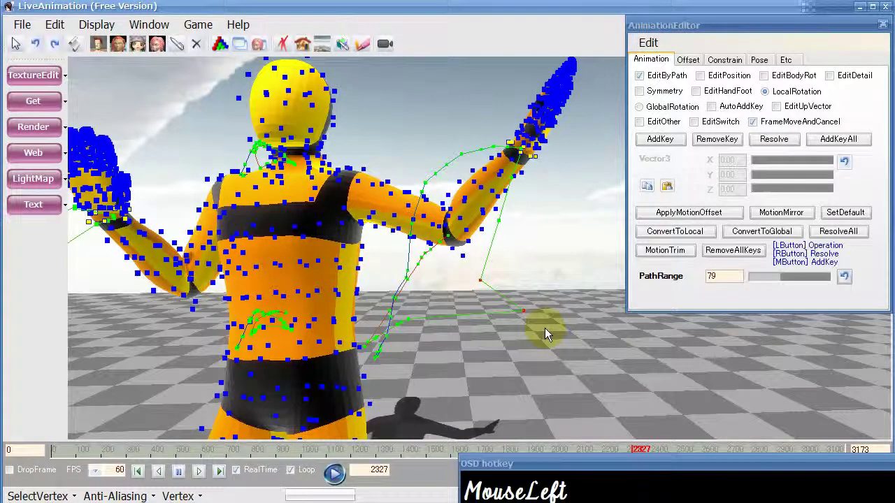
key("t")
left_click_drag(499, 290, 533, 257)
Step: Delete the two vertices on the outer side of the left hand's path, just above the outermost corner vertex
key("t")
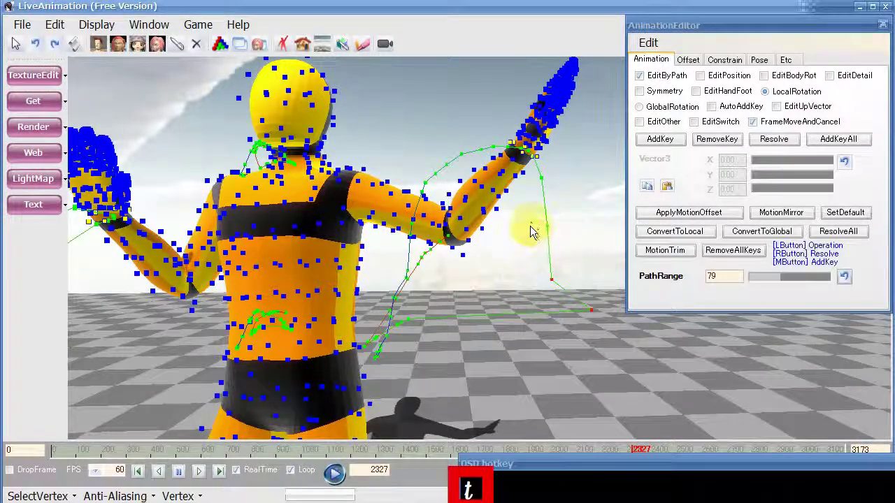
left_click_drag(533, 221, 561, 251)
key("Delete")
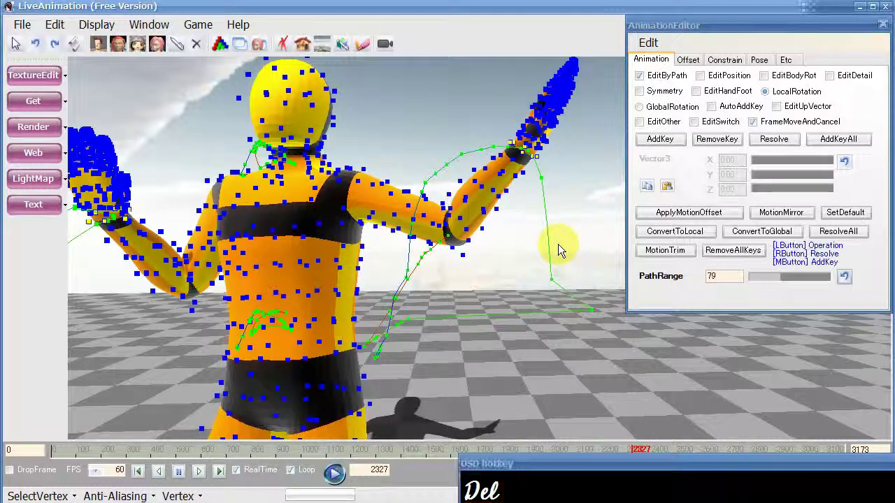
left_click_drag(565, 288, 564, 289)
key("Delete")
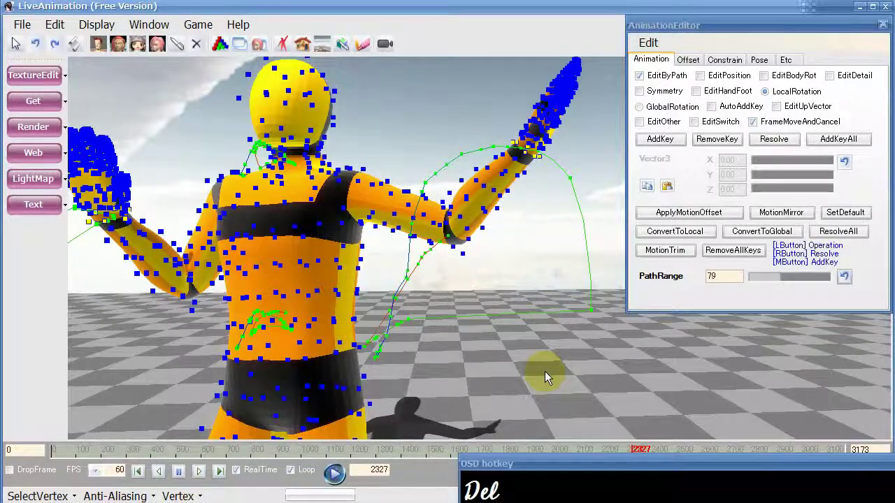
Step: Step forward to frame 2334 and back to frame 2331 to check the left hand's motion along the edited path
key("Right")
key("Right")
key("Right")
key("Right")
key("Right")
key("Right")
key("Right")
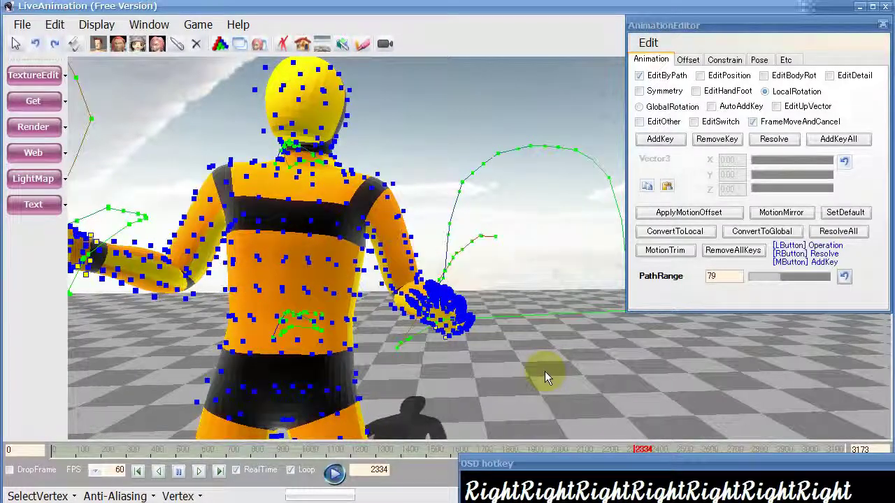
key("Left")
key("Left")
key("Left")
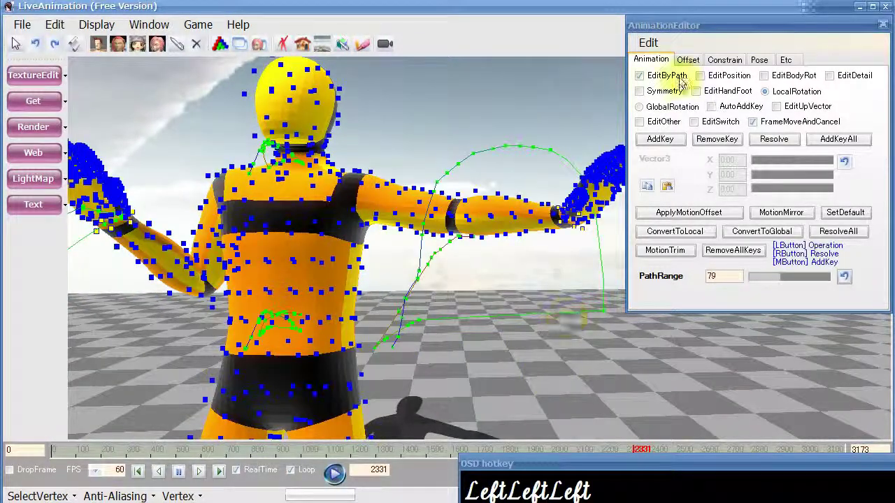
Step: Turn on EditPosition, add a key to the left hand marker at frame 2331, and delete that key's vertex from the path
left_click(709, 77)
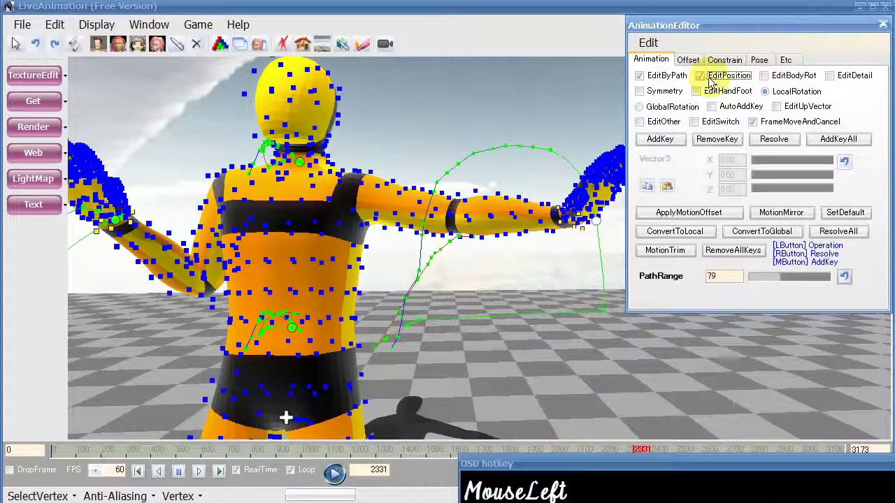
middle_click(596, 230)
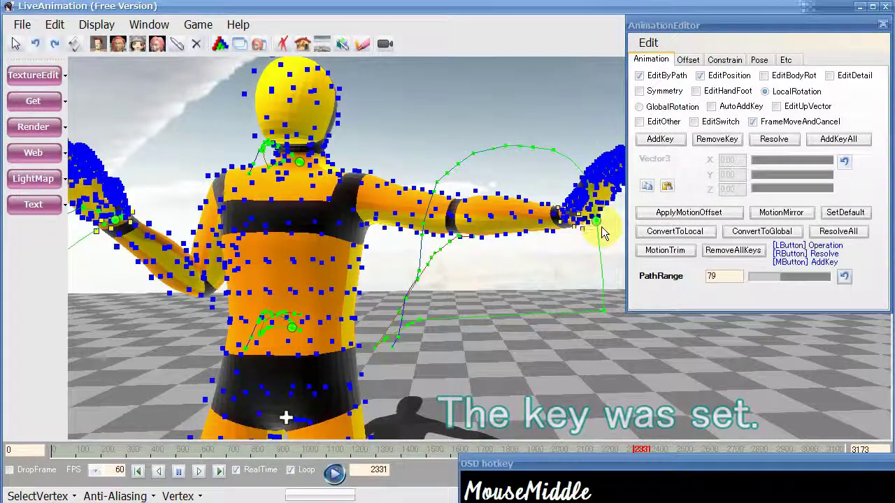
key("Left")
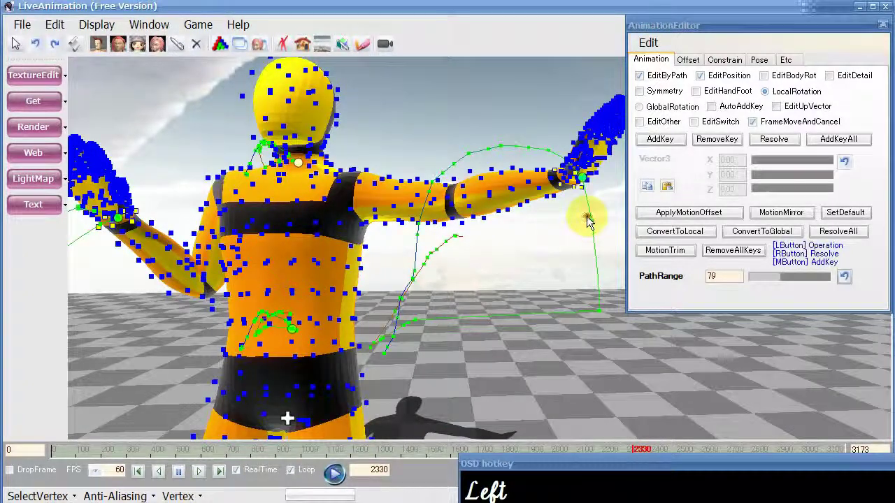
left_click(590, 221)
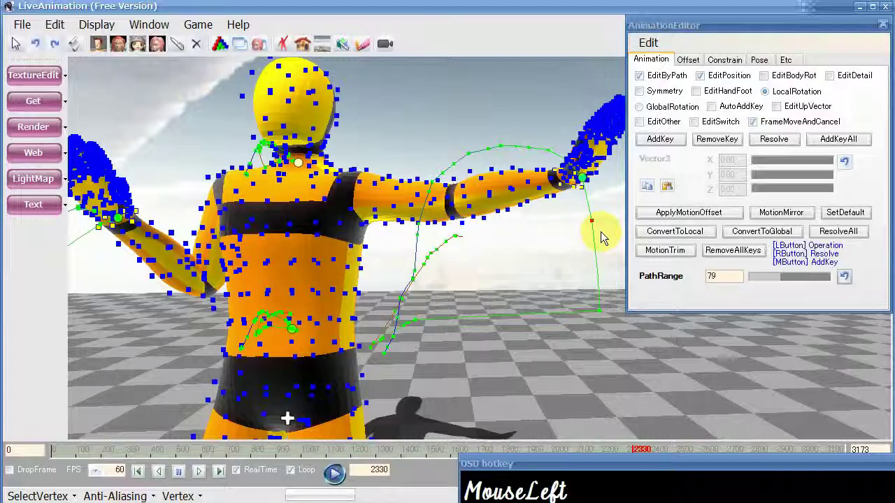
key("Delete")
Step: At frame 2334, move the left hand marker outward and up from the body and add a key for it
key("Right")
key("Right")
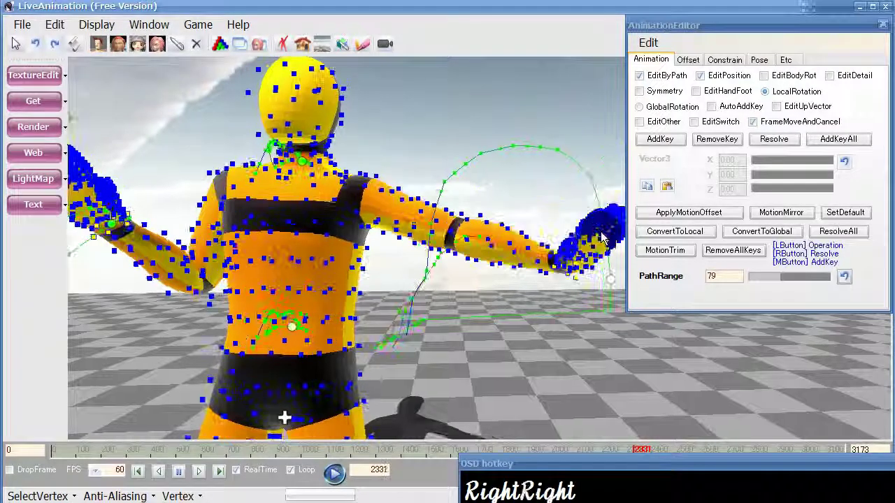
key("Right")
key("Right")
key("Right")
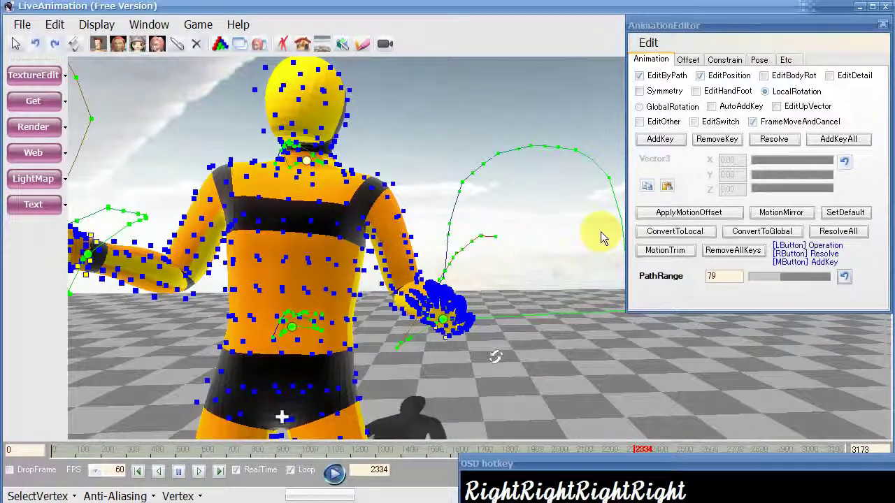
left_click_drag(443, 319, 610, 232)
middle_click(539, 294)
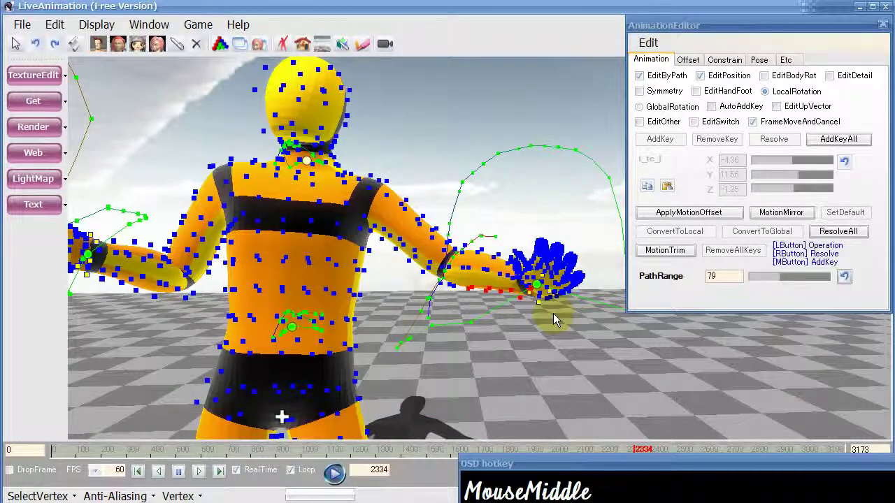
Step: Return to frame 2330, select the left hand path vertex from the frame 2334 key, and translate it downward
key("Left")
key("Left")
key("Left")
key("Left")
key("Left")
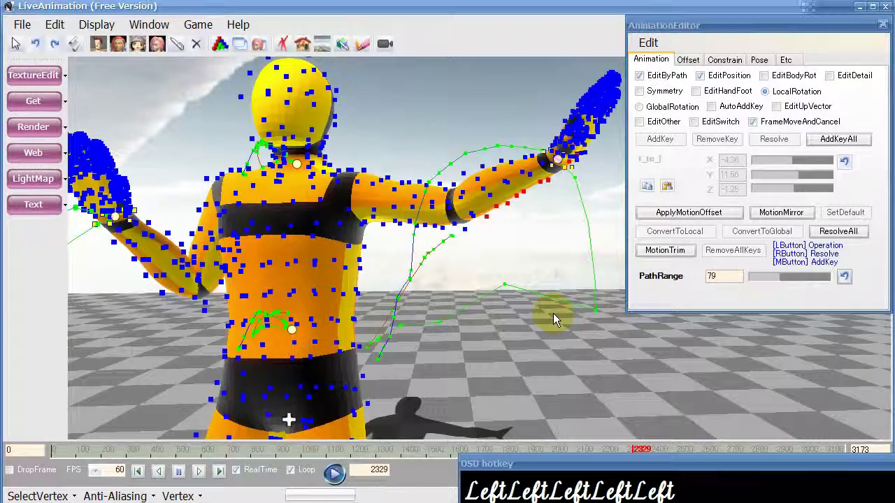
key("Right")
left_click(505, 280)
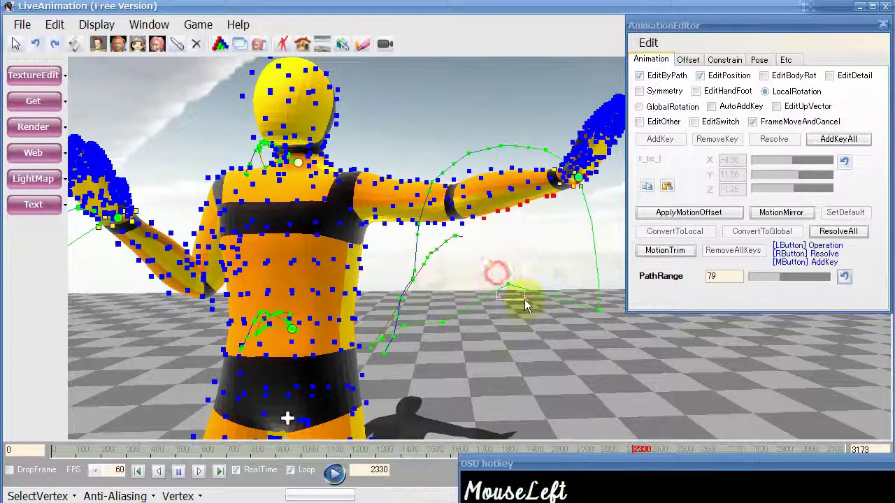
left_click_drag(523, 299, 515, 336)
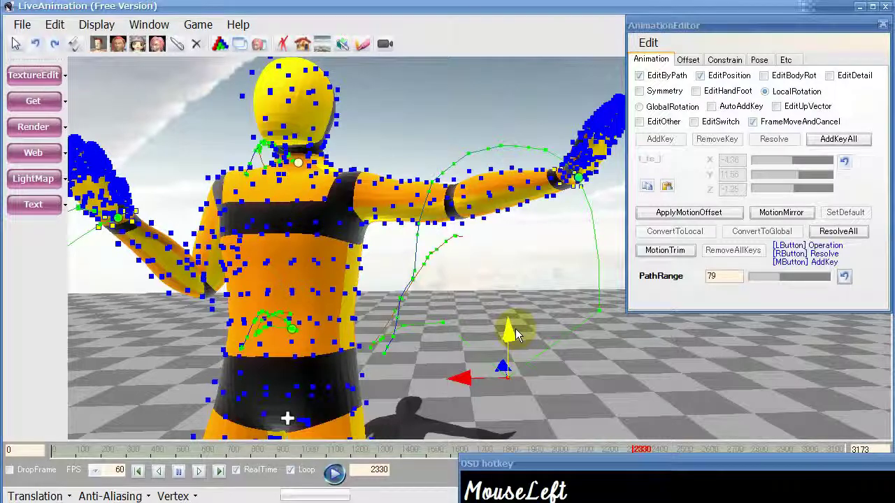
Step: Open LaShellControl and turn off the Vertex display to hide the body's vertices
left_click(149, 25)
left_click(173, 198)
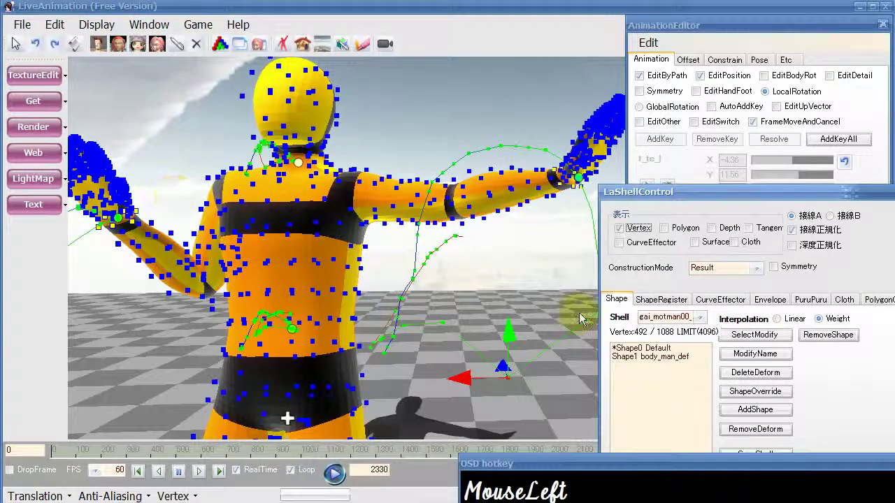
left_click(620, 230)
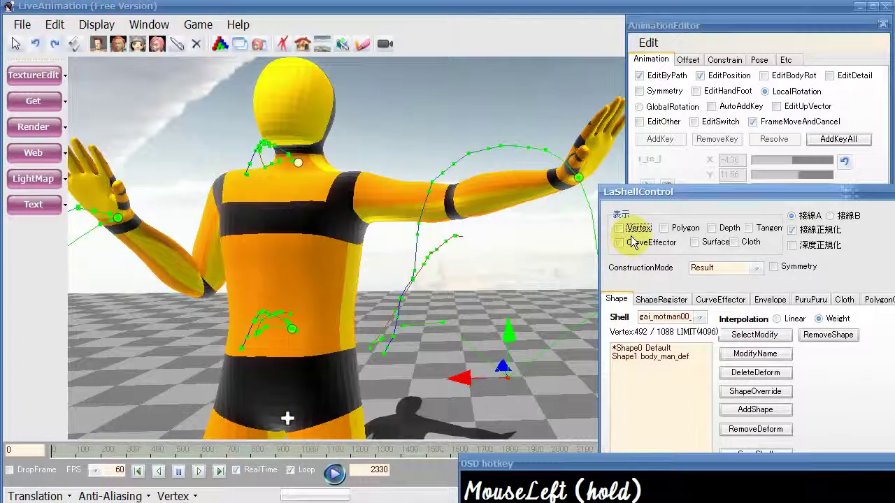
Step: Review the edited left hand path by scrubbing to frame 2341, and turn off EditByPath
left_click(287, 418)
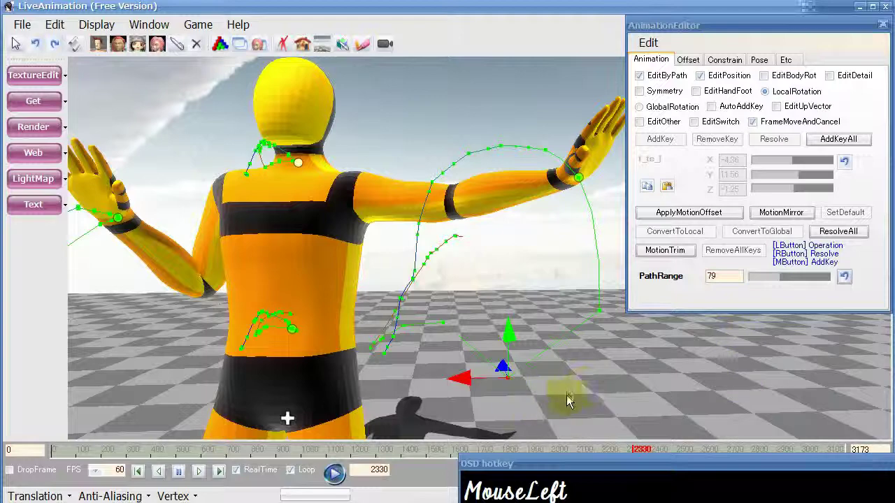
left_click(567, 396)
key("s")
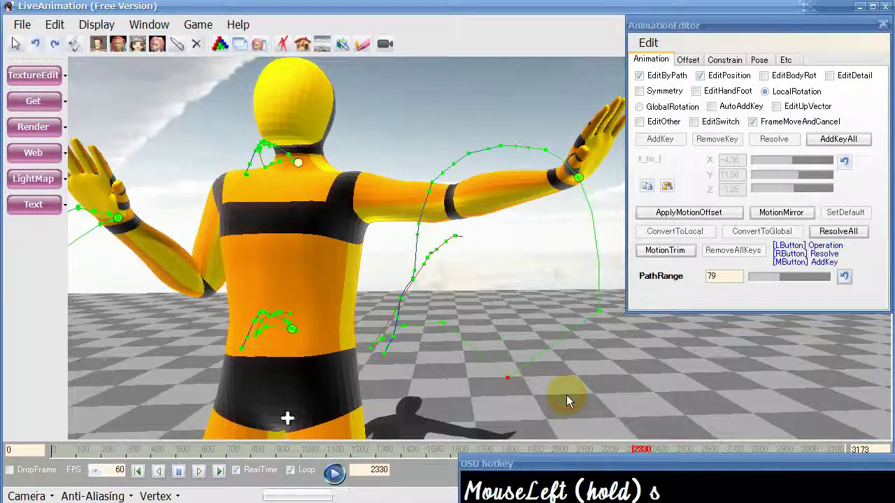
left_click_drag(566, 395, 528, 366)
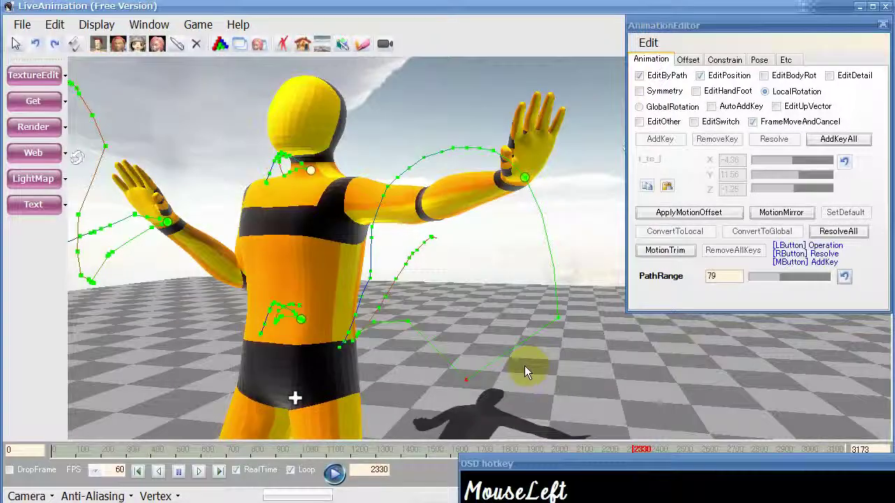
left_click_drag(626, 449, 643, 450)
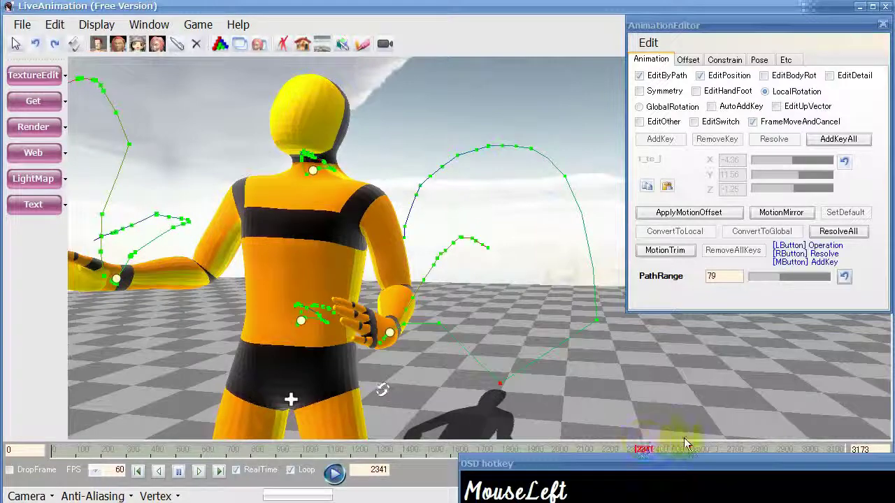
left_click(644, 79)
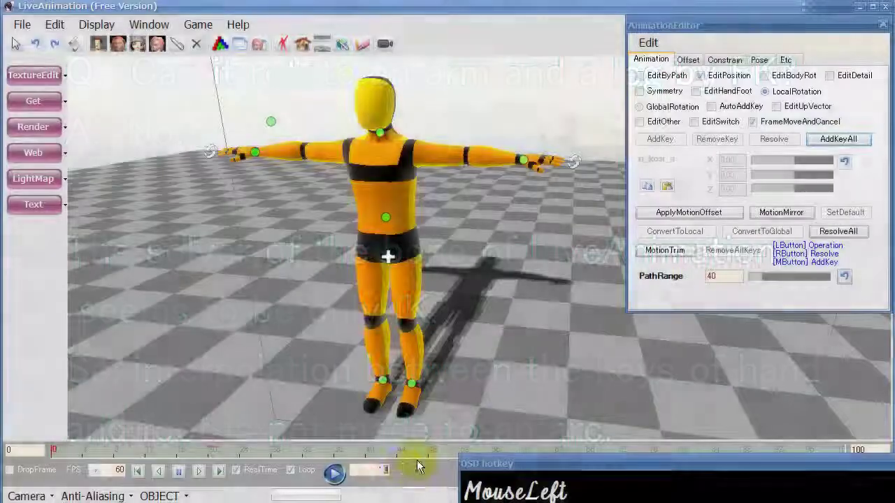
Step: At frame 20, rotate the T-posed body around its waist marker and add keys for all markers
key("KP_0")
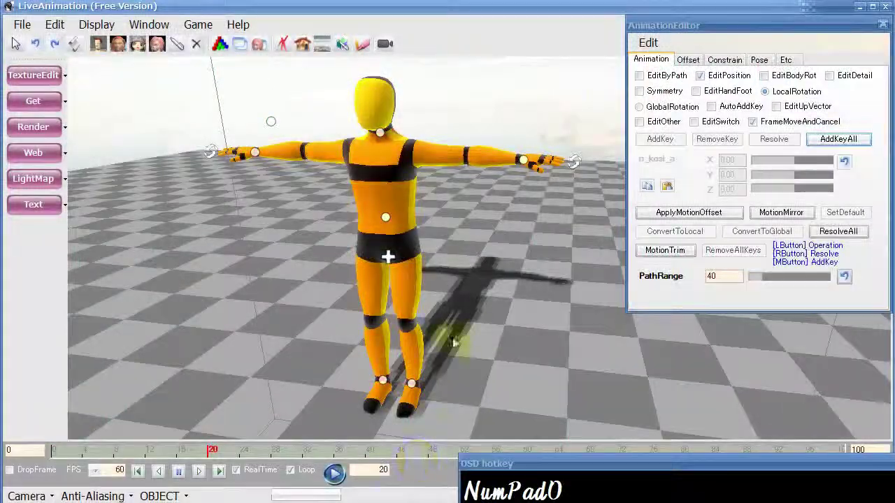
left_click(388, 260)
left_click_drag(400, 278, 384, 255, "ctrl")
left_click(830, 140)
Step: Return to frame 0, turn on EditByPath, and scrub the timeline to examine the hand paths between the two keys
mouse_move(222, 195)
left_mouse_down()
mouse_move(233, 304)
mouse_move(305, 256)
mouse_move(267, 309)
left_mouse_up()
left_click(180, 453)
mouse_move(180, 453)
left_mouse_down()
mouse_move(75, 423)
mouse_move(114, 419)
mouse_move(105, 423)
left_mouse_up()
left_click(639, 74)
left_click(470, 319)
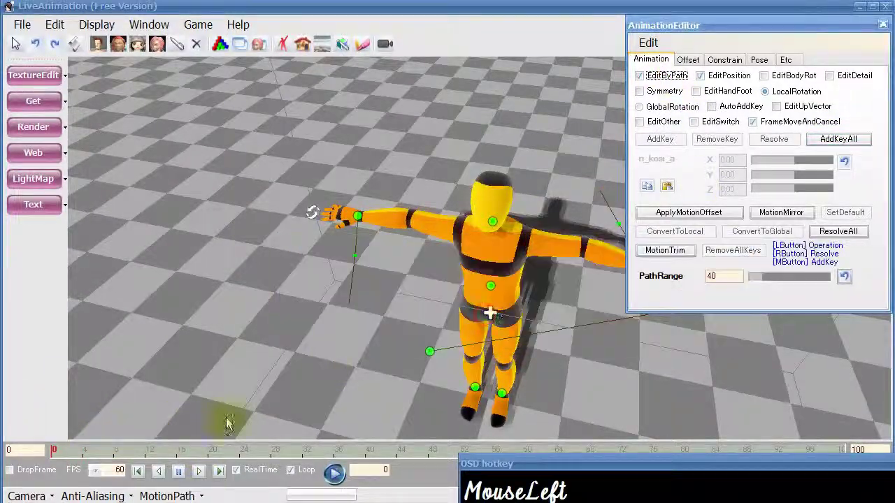
left_click_drag(63, 451, 209, 455)
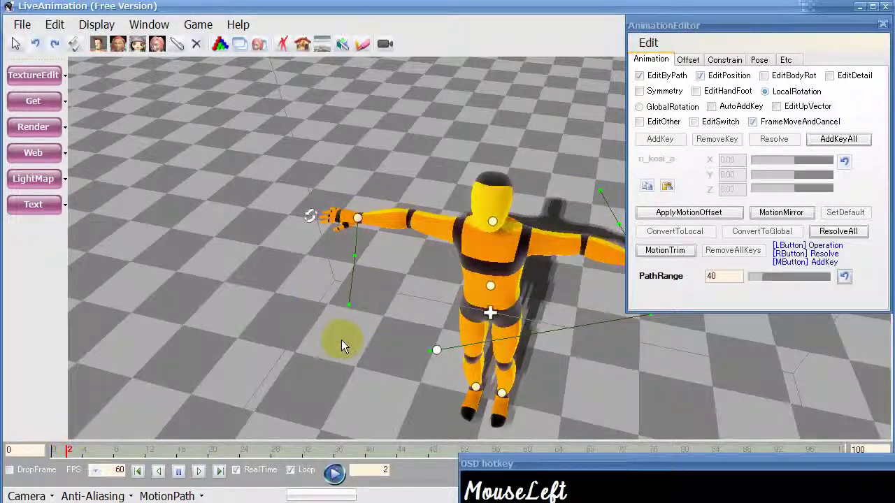
left_click_drag(60, 453, 179, 454)
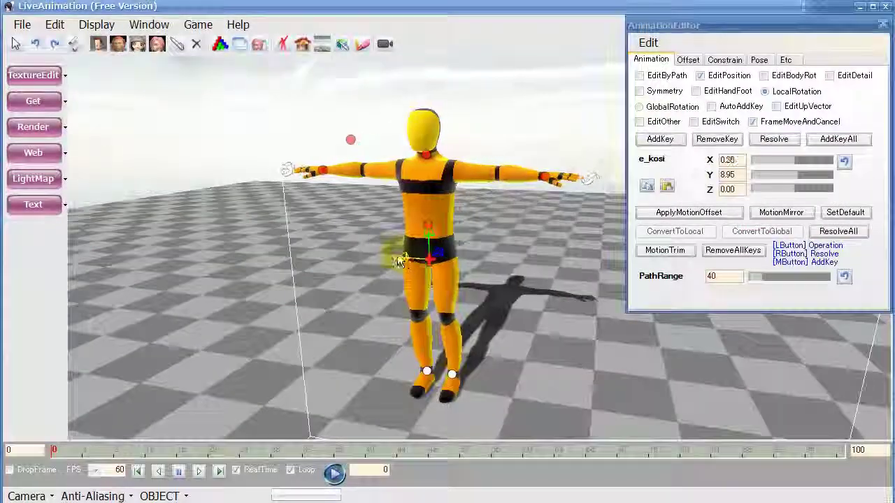
Step: Try lowering the body by its waist marker, and open the HandToNullConstraintForm for both hands
left_click_drag(398, 262, 430, 330)
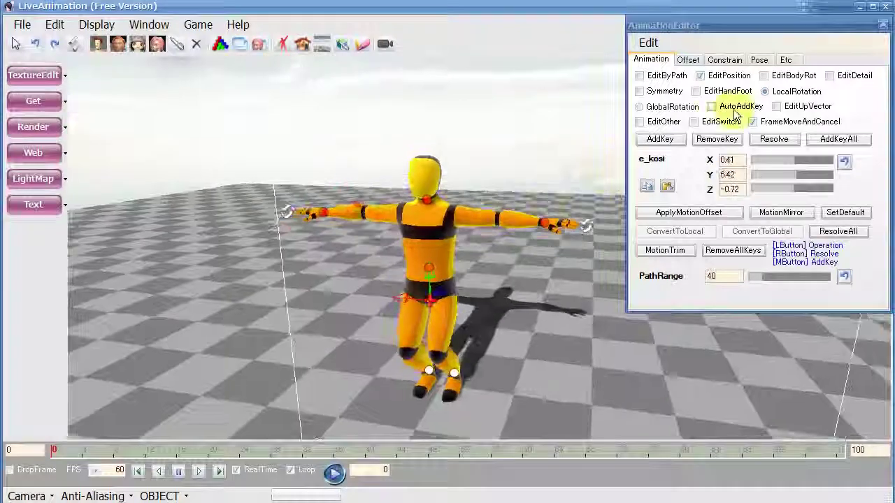
left_click(724, 60)
left_click(800, 153)
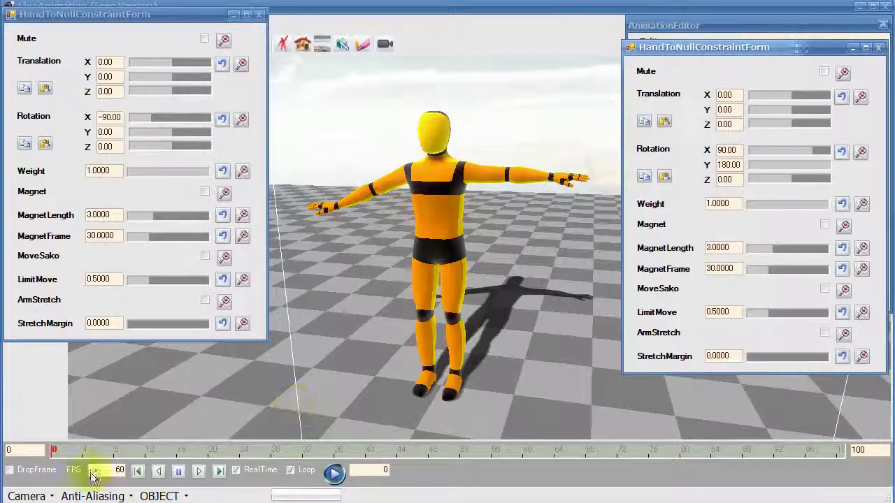
left_click(73, 452)
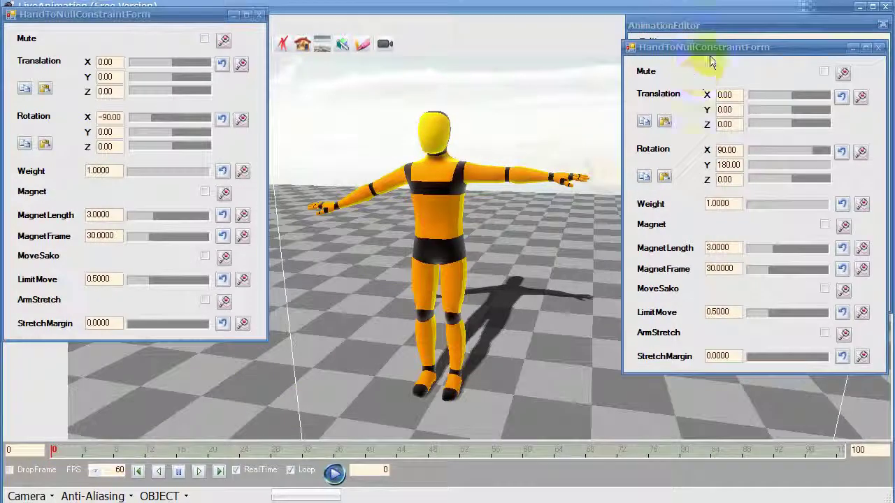
left_click_drag(710, 61, 714, 124)
left_click(435, 283)
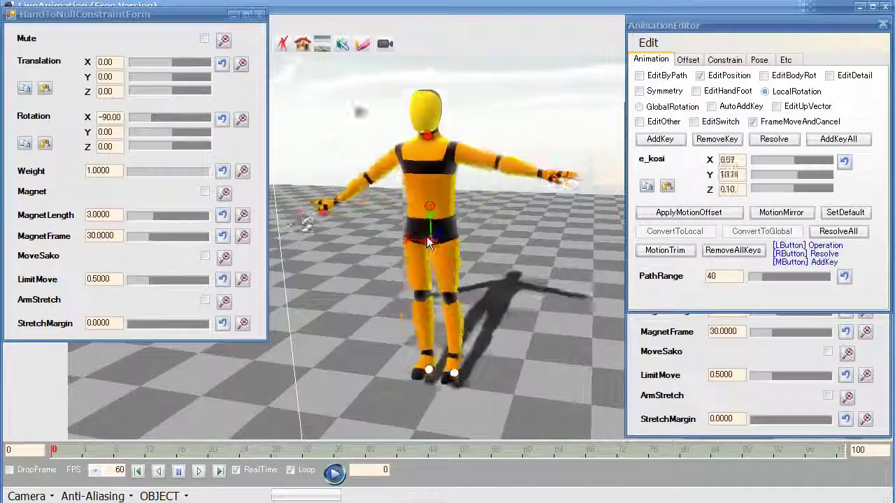
Step: Reduce the Weight of both HandToNull constraints, the first to 0.3417, moving the waist marker to test how the hands follow
left_click_drag(428, 240, 444, 301)
left_click_drag(200, 180, 157, 173)
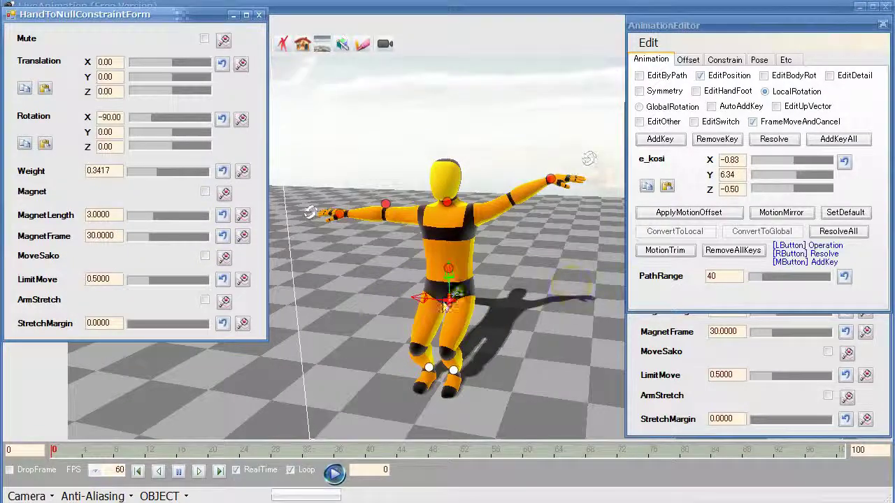
left_click_drag(445, 308, 486, 280)
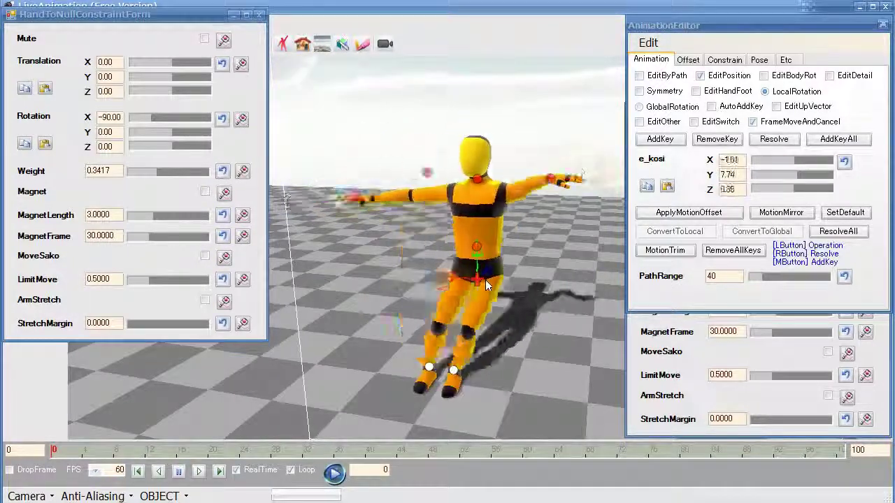
left_click_drag(818, 270, 774, 269)
mouse_move(458, 266)
left_mouse_down()
mouse_move(456, 226)
mouse_move(452, 279)
left_mouse_up()
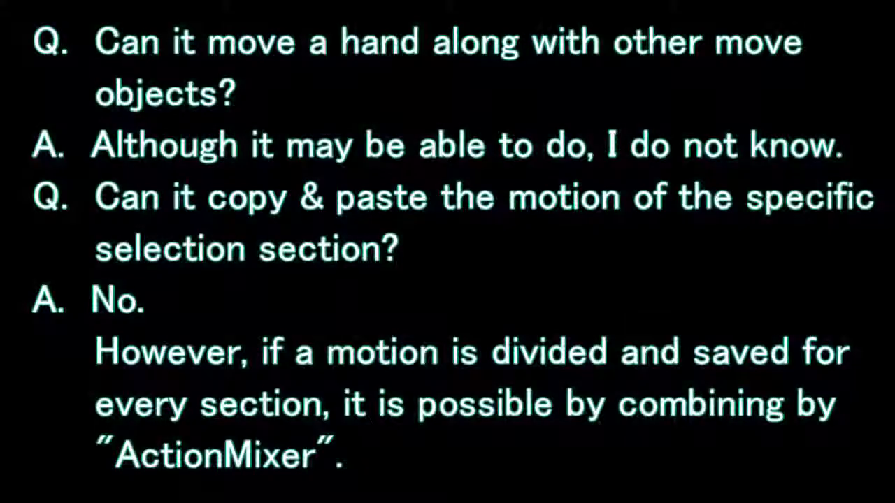